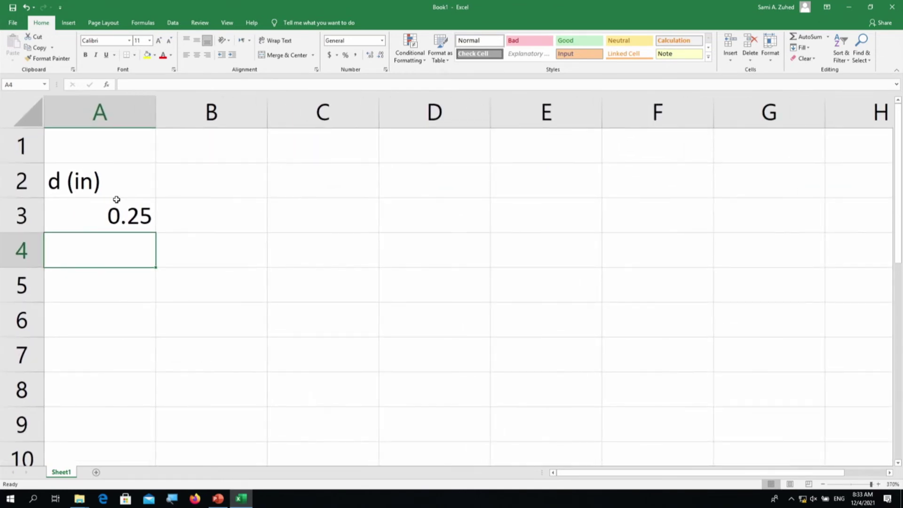
Step: Enter 0.5 in A4 and extend the 0.25-increment series down column A to 2.75 in A13
type(".5")
key("Return")
key("Return")
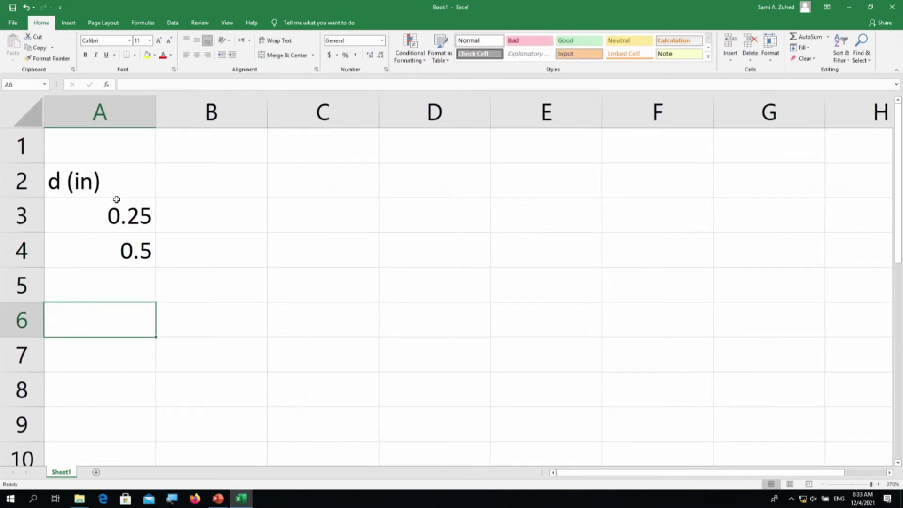
left_click_drag(147, 219, 149, 436)
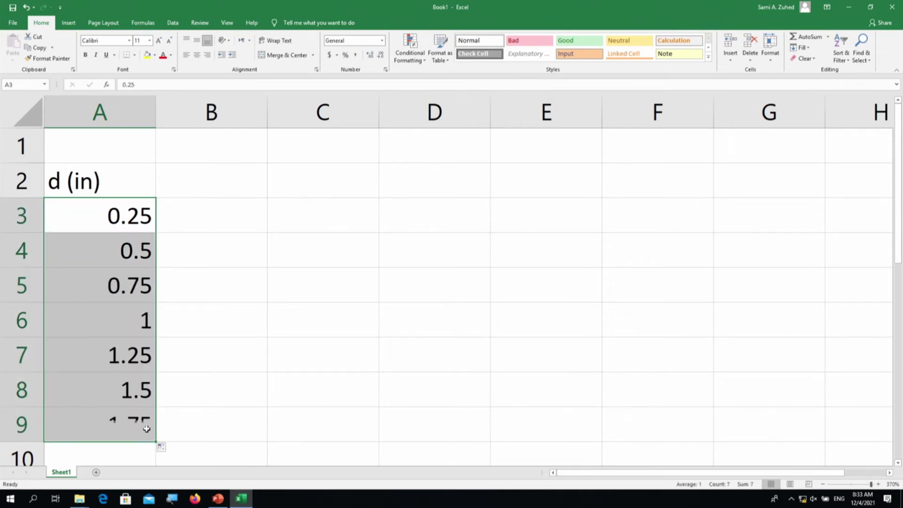
scroll(142, 414, "down", 2)
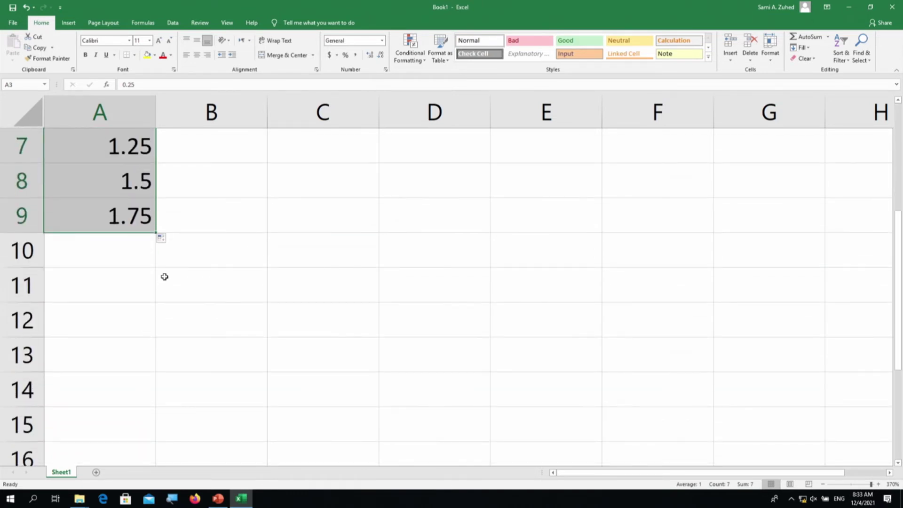
left_click_drag(155, 233, 151, 356)
scroll(177, 334, "up", 2)
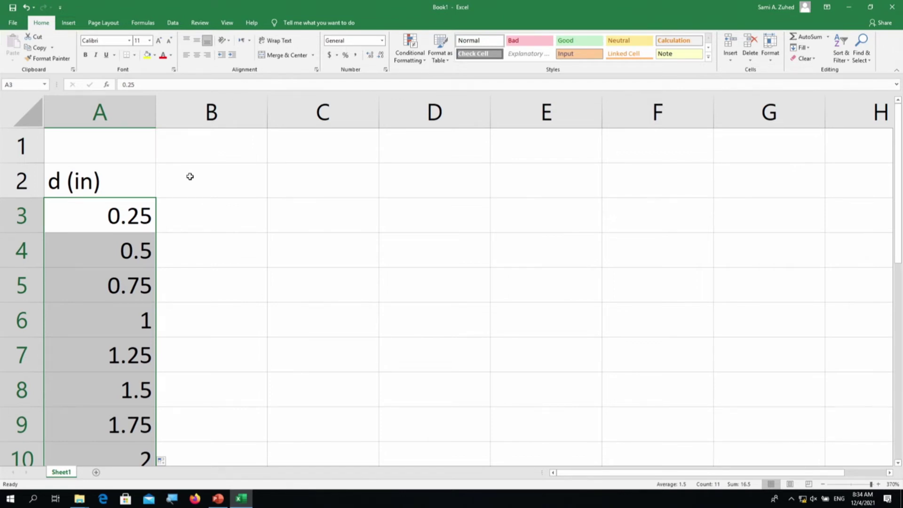
Step: Enter the values 1, 2, 3, 4 and 5 across cells B3 to F3
type("1")
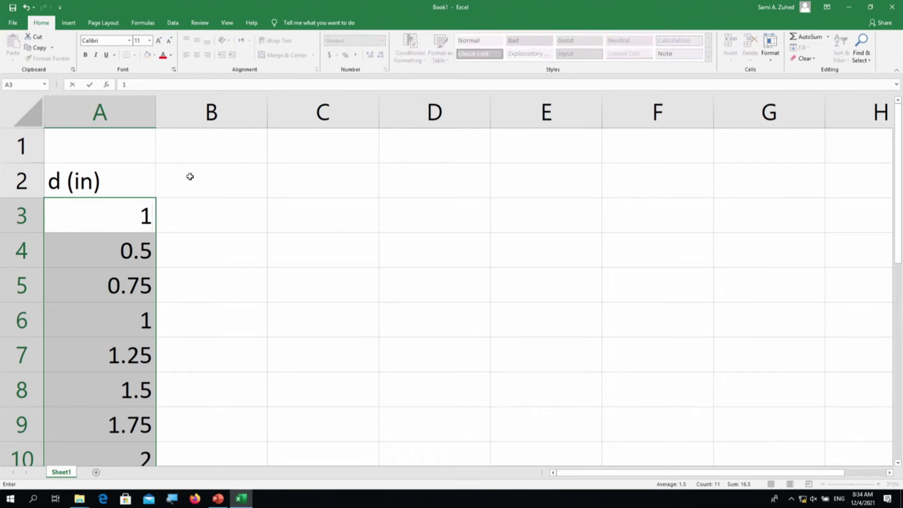
key("Escape")
left_click(202, 213)
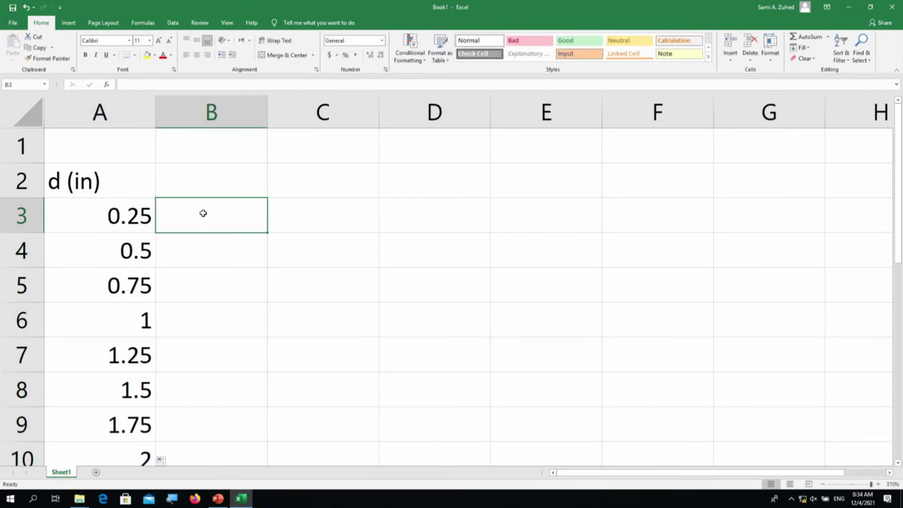
type("1")
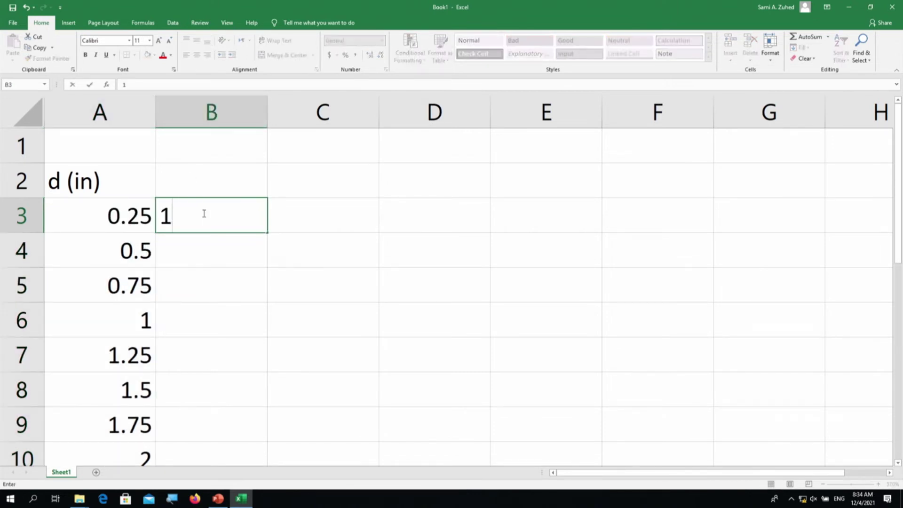
key("Tab")
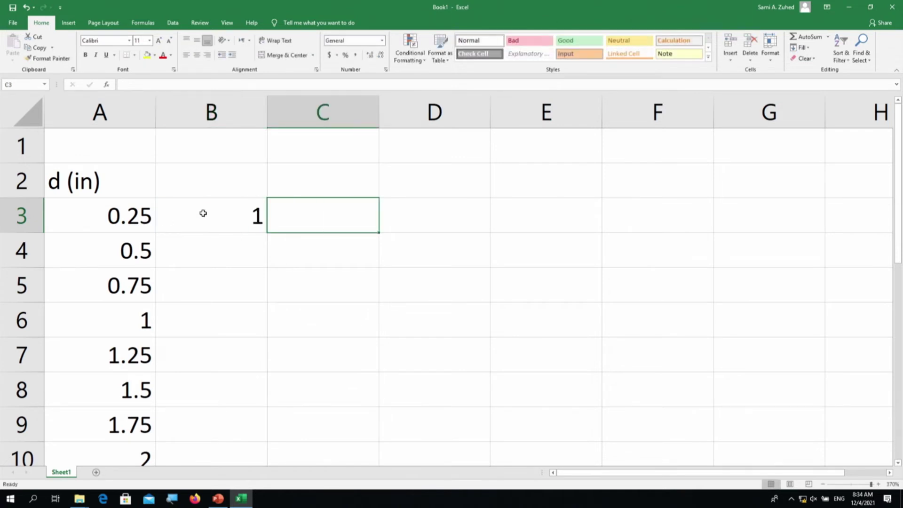
type("2")
key("Tab")
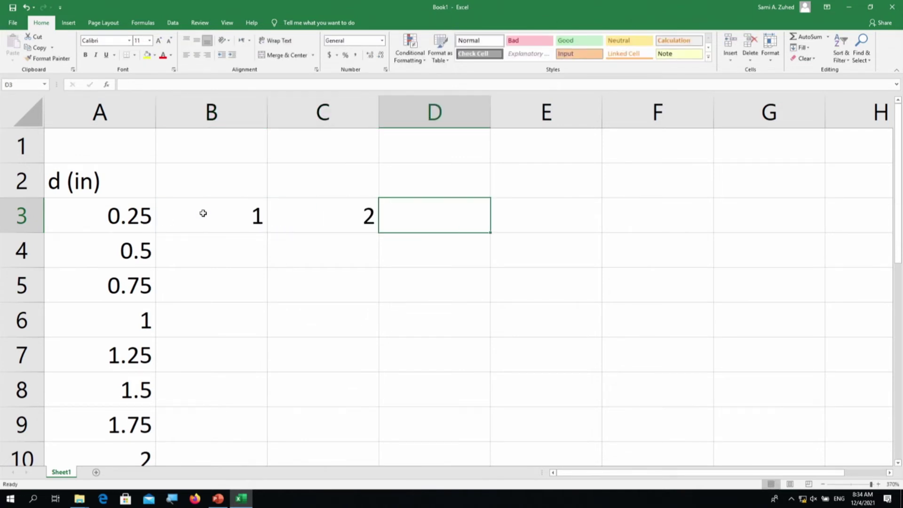
type("3")
key("Tab")
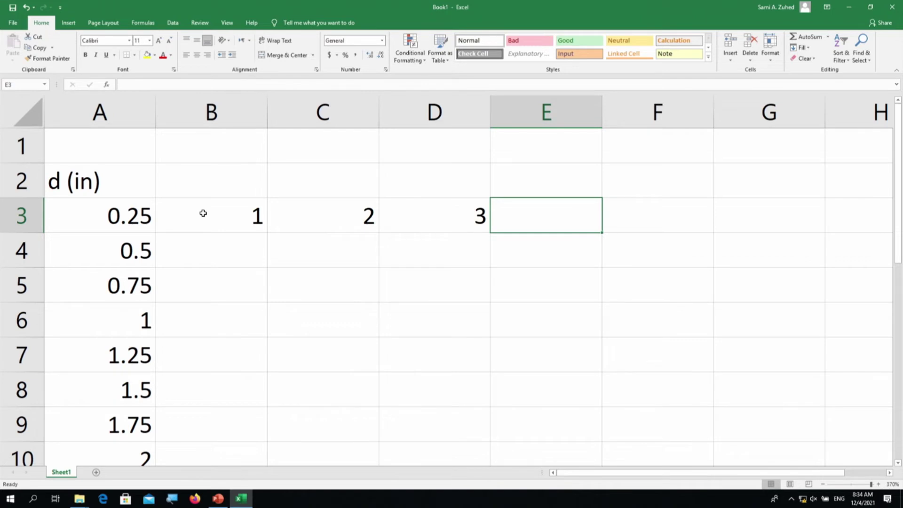
type("4")
key("Tab")
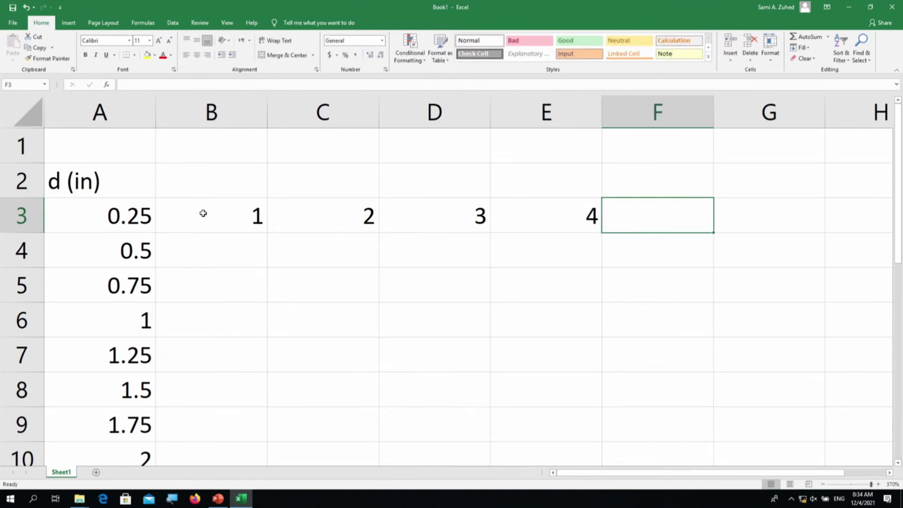
type("5")
key("Up")
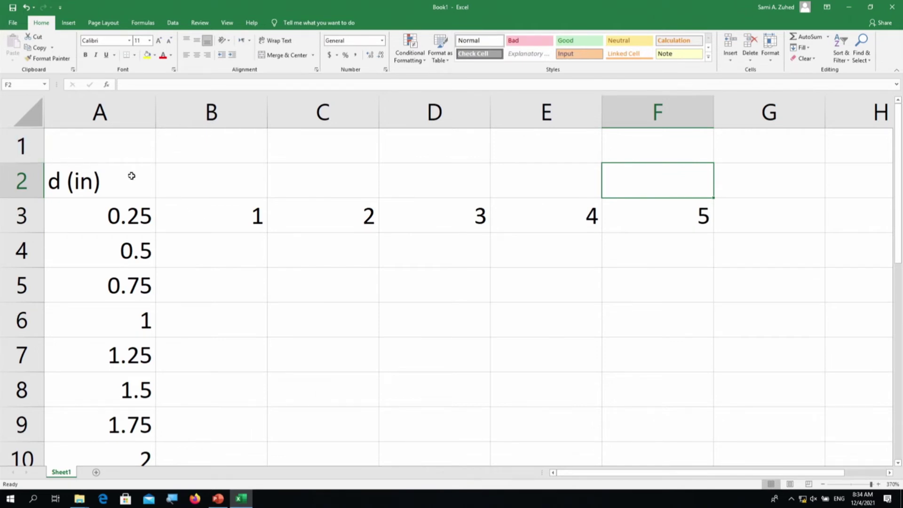
Step: Move the values 1 to 5 from B3:F3 up into B2:F2, beside the d (in) heading
left_click_drag(227, 213, 623, 214)
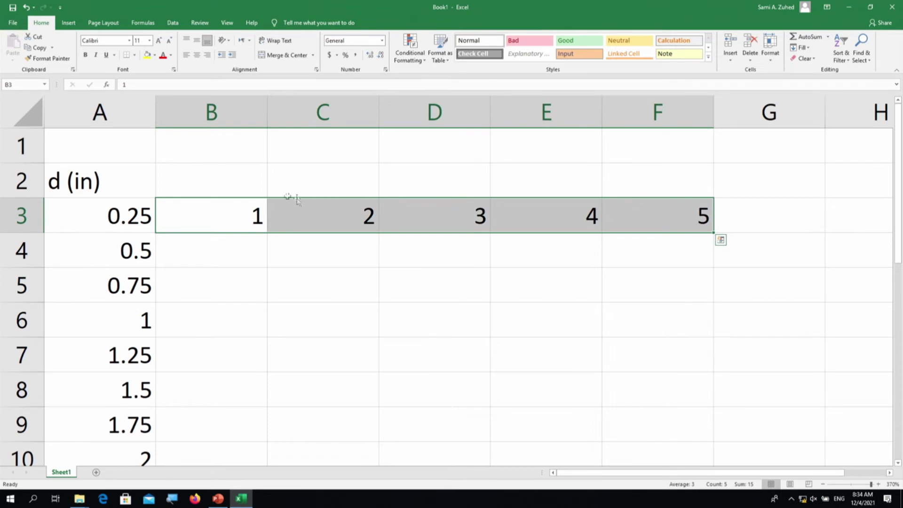
mouse_move(254, 196)
left_mouse_down()
mouse_move(254, 205)
mouse_move(248, 195)
left_mouse_up()
left_click(246, 206)
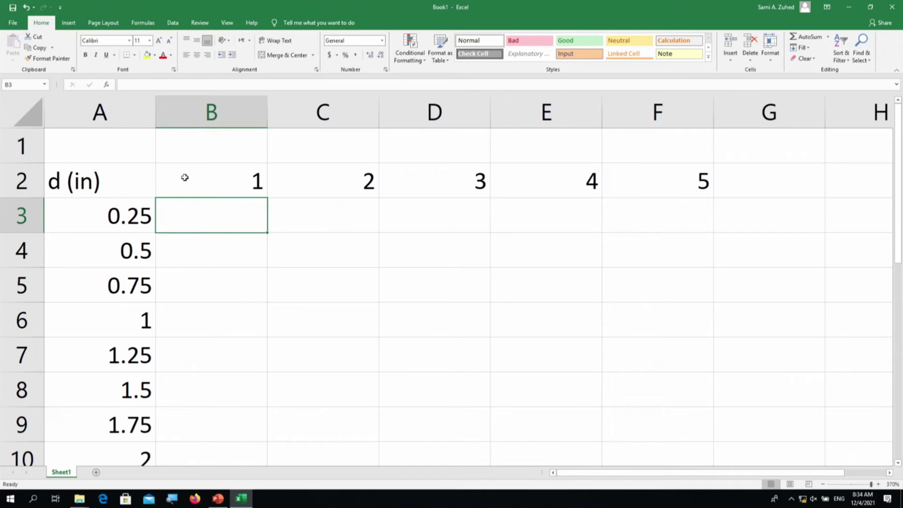
Step: Format A2:F13 as a table with headers, using the orange style in the last Medium row
left_click(147, 190)
left_click_drag(146, 190, 623, 396)
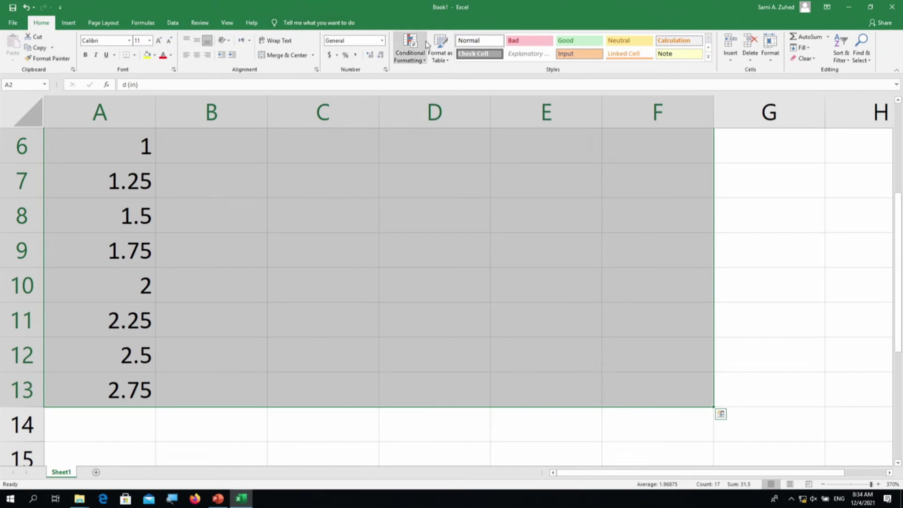
left_click(441, 47)
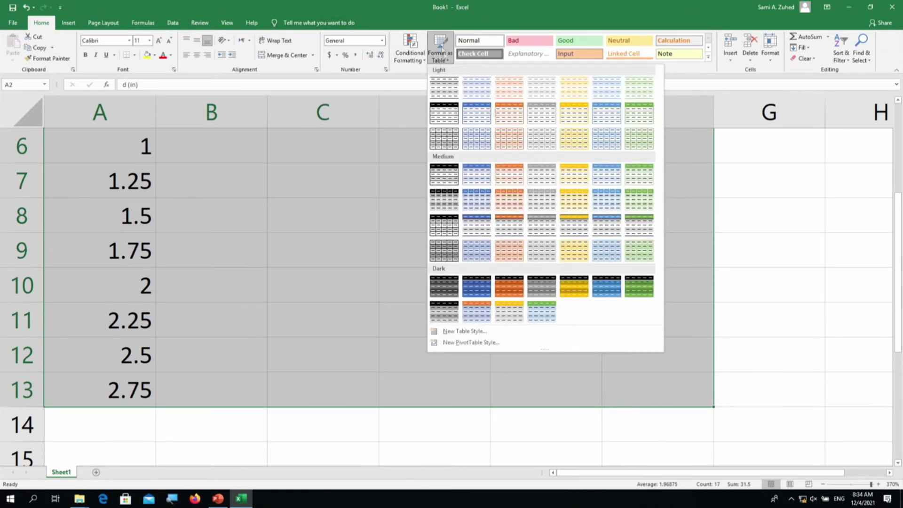
left_click(508, 255)
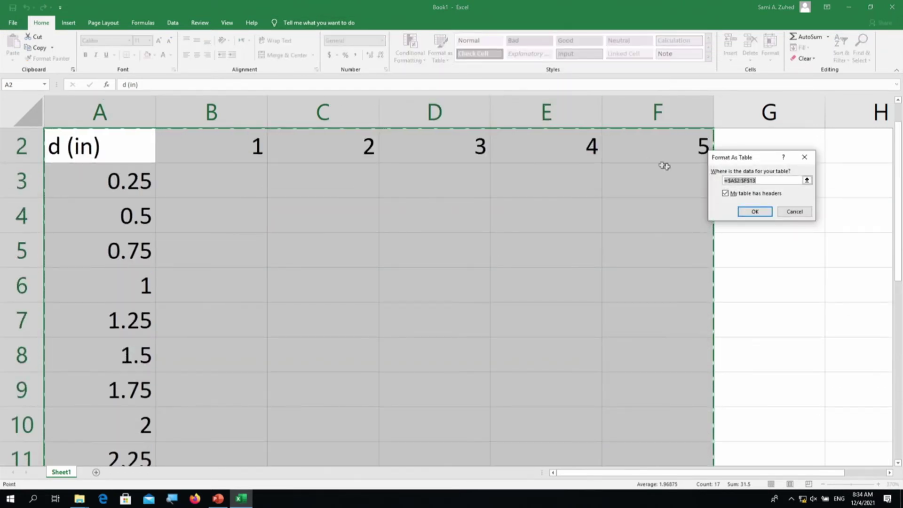
left_click(748, 210)
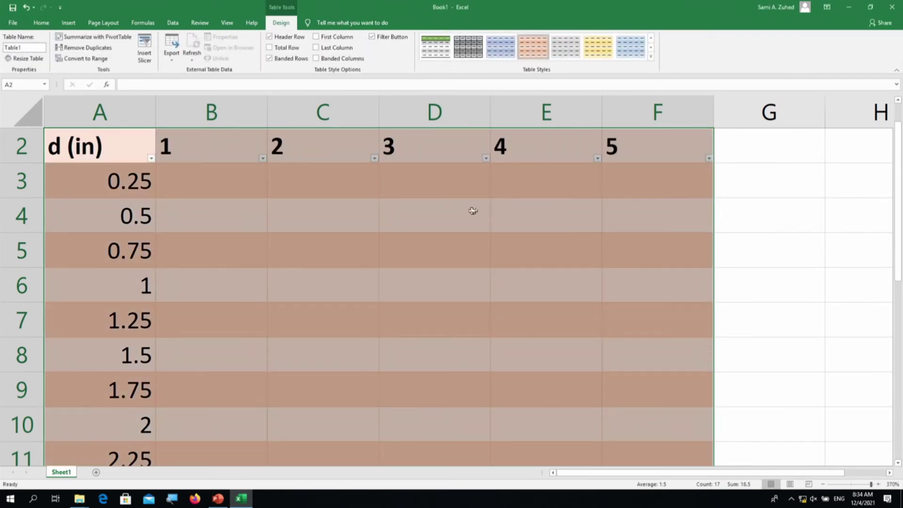
left_click(391, 207)
scroll(302, 210, "up", 1)
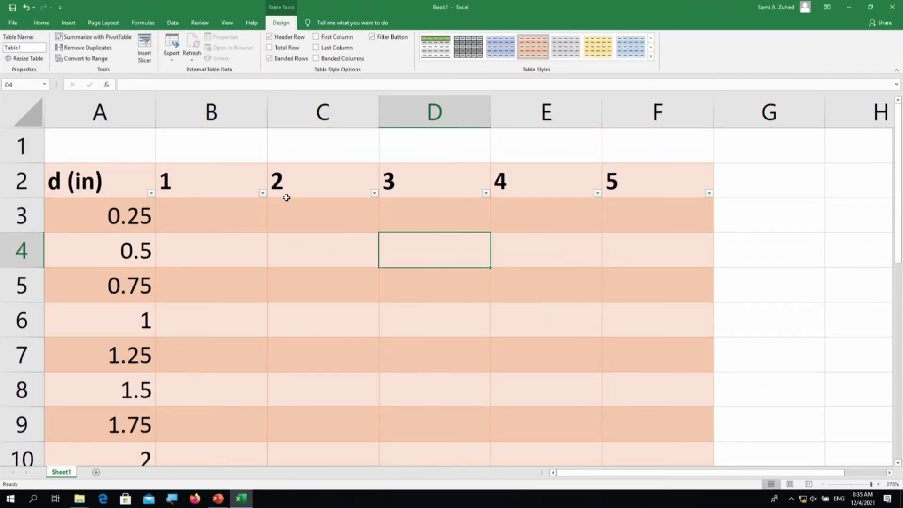
Step: Centre the contents of columns A through F horizontally and vertically, including the table headers
key("ctrl+a")
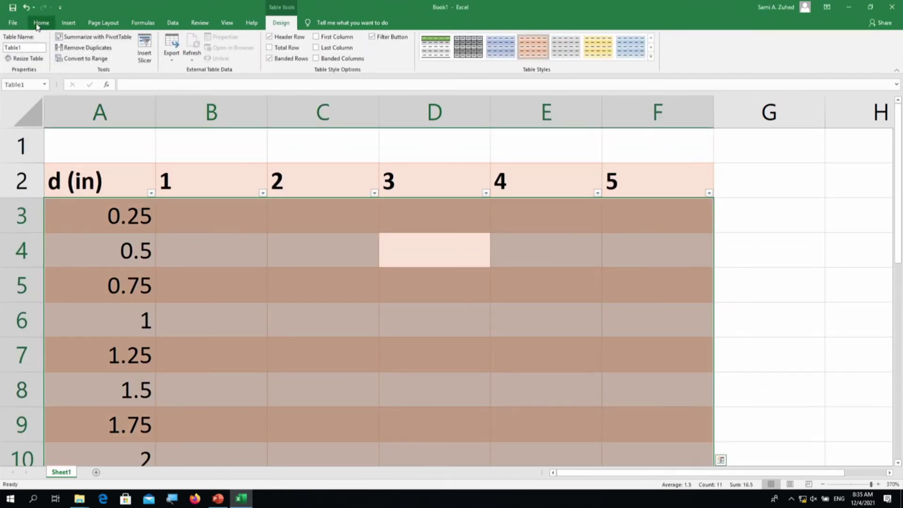
left_click(39, 23)
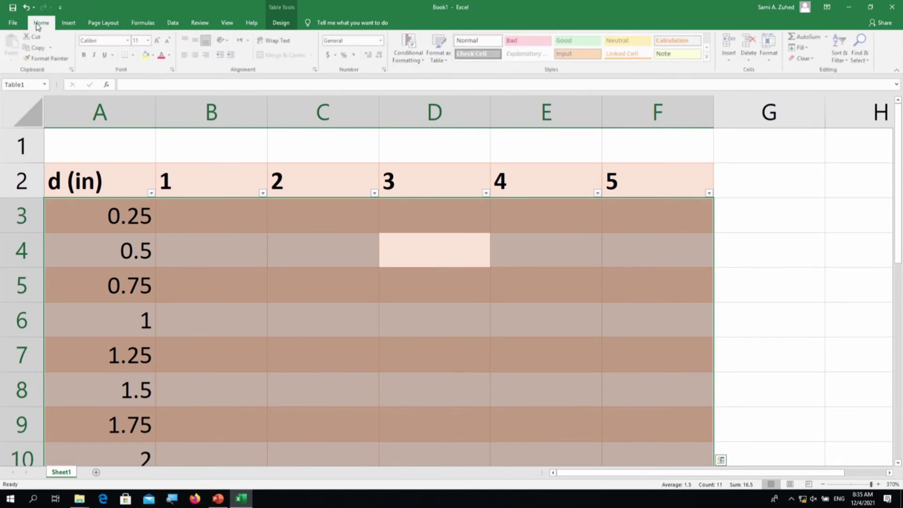
left_click(196, 55)
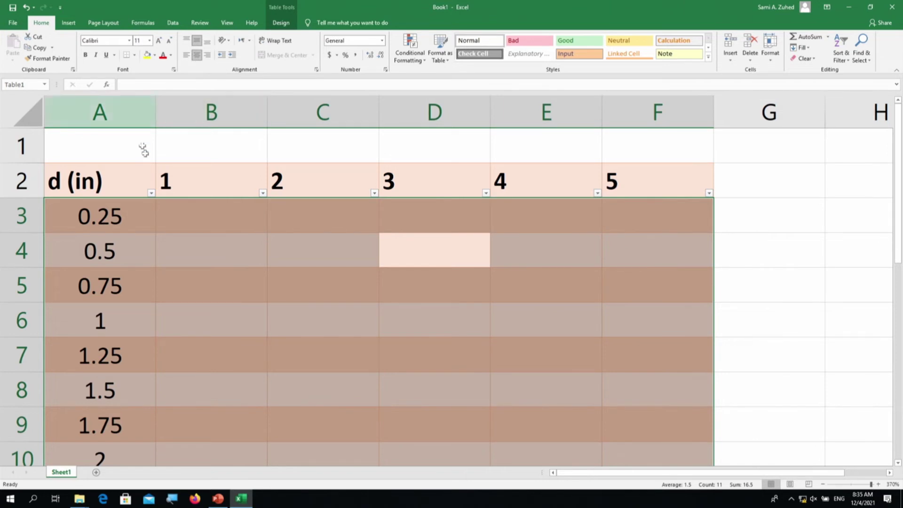
left_click(208, 214)
left_click_drag(118, 123, 607, 119)
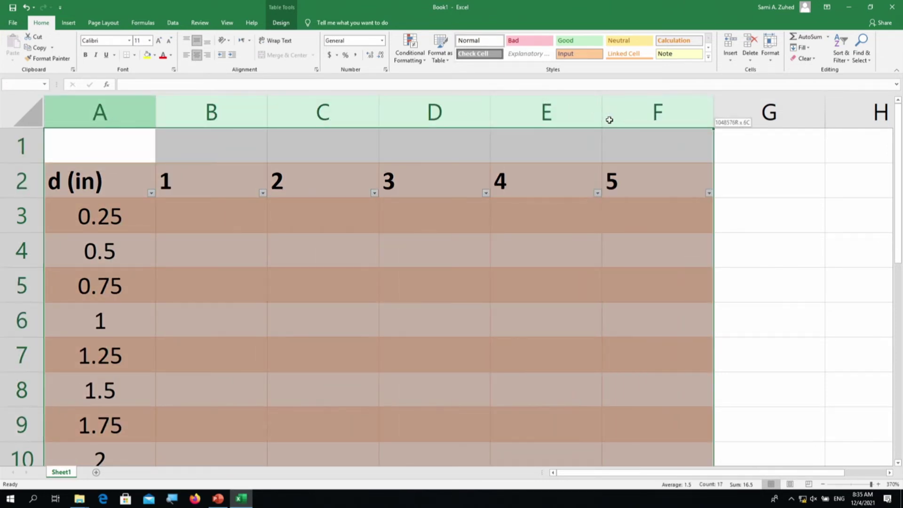
left_click(197, 41)
left_click(196, 55)
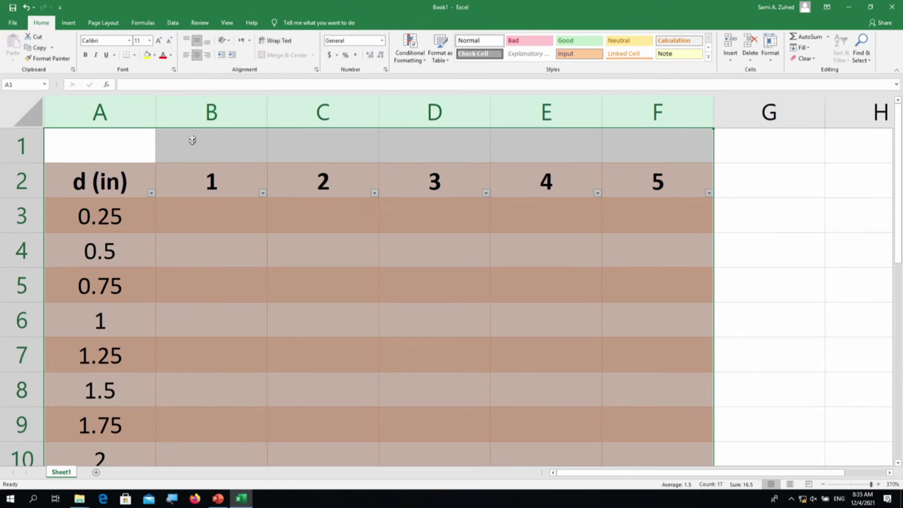
left_click(209, 227)
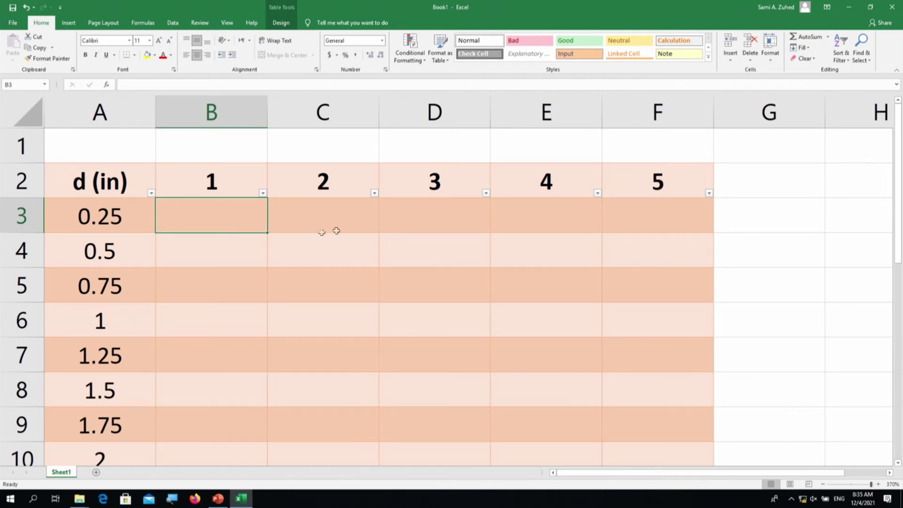
Step: Enter the text ns=(12096d-4467d3)/( in cell E15 as the start of the equation note below the table
scroll(777, 299, "down", 2)
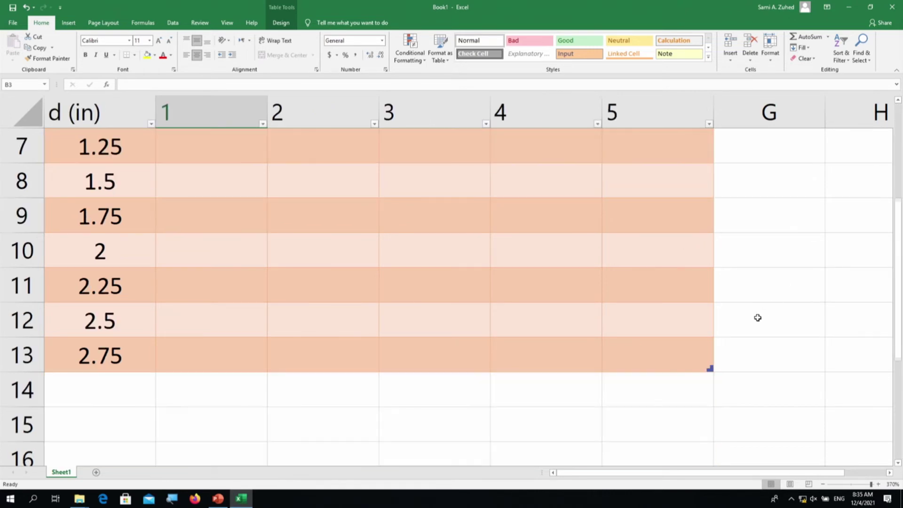
left_click(553, 425)
type("ns")
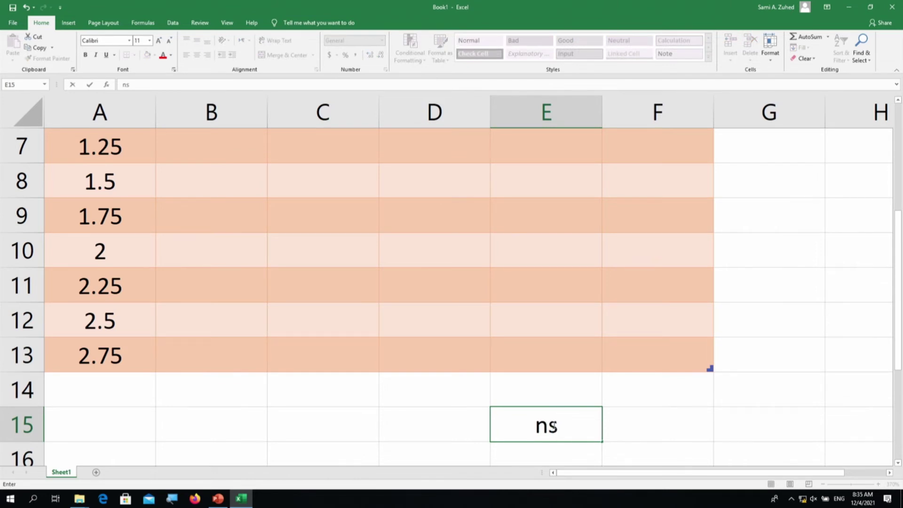
type("=(")
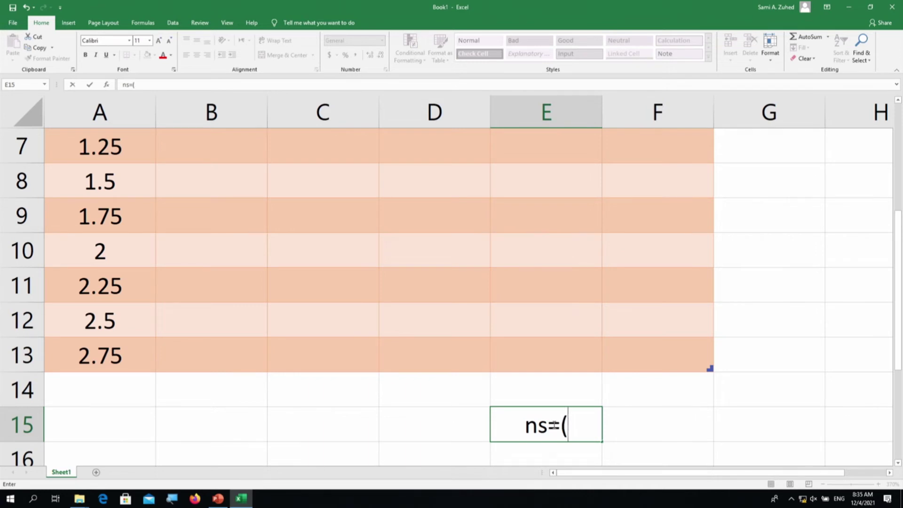
type("12096")
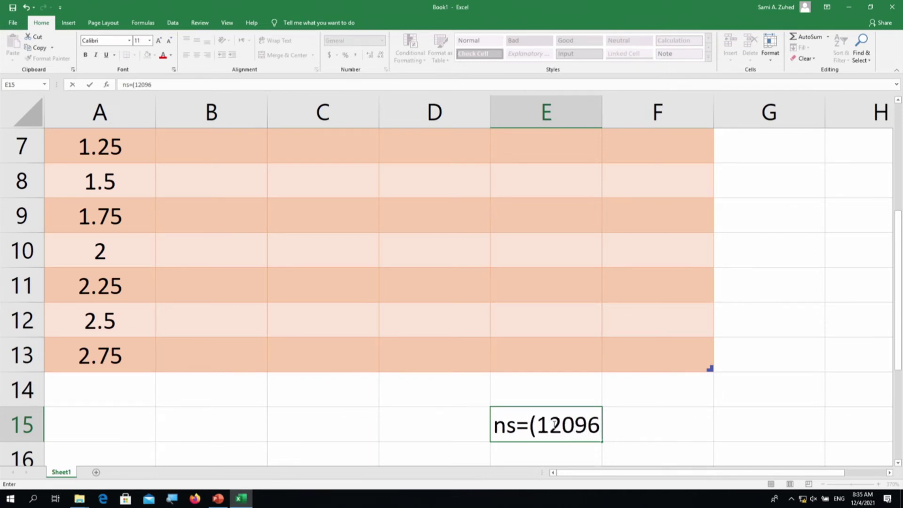
type("d-")
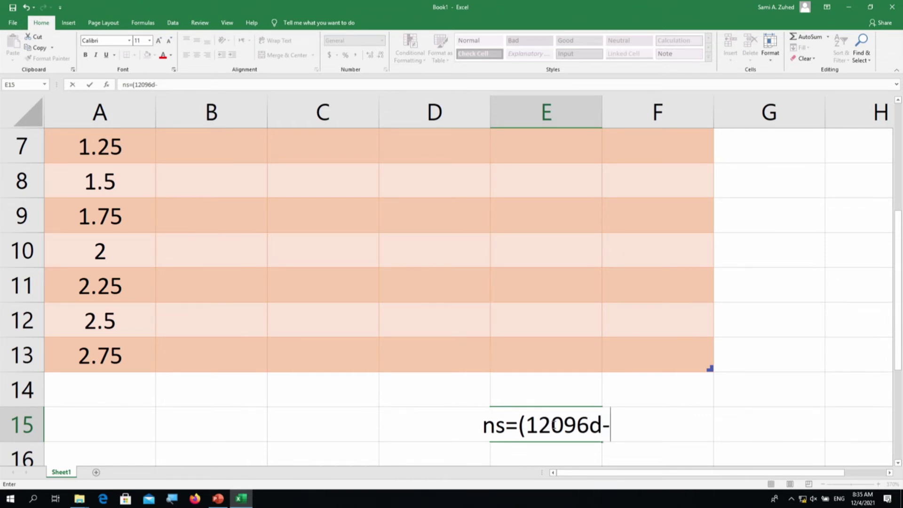
type("4")
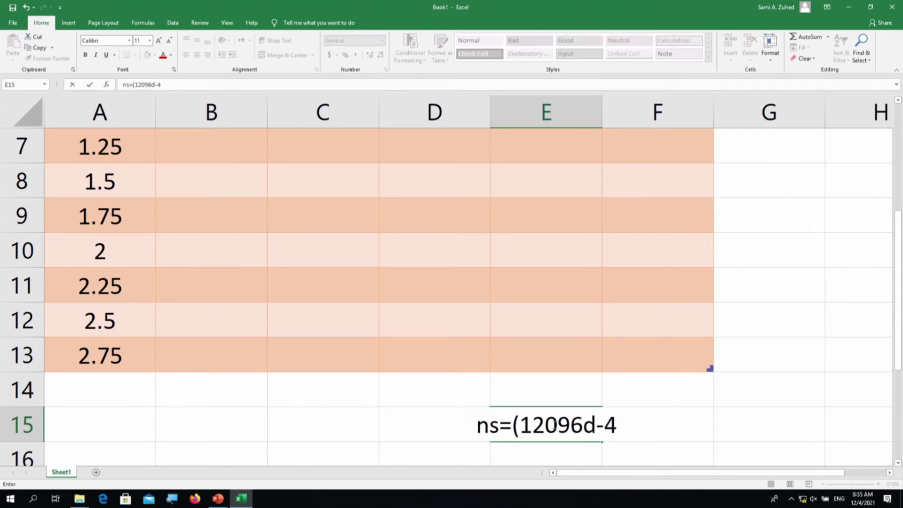
type("49")
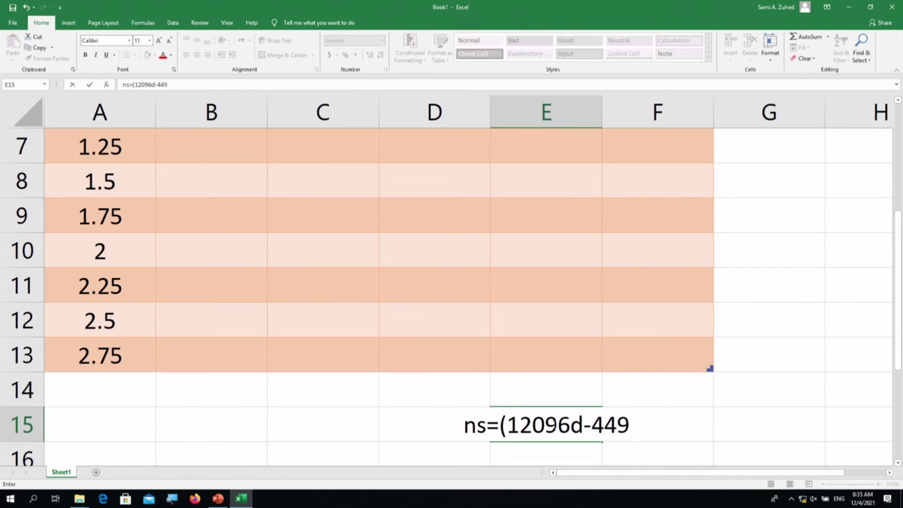
key("BackSpace")
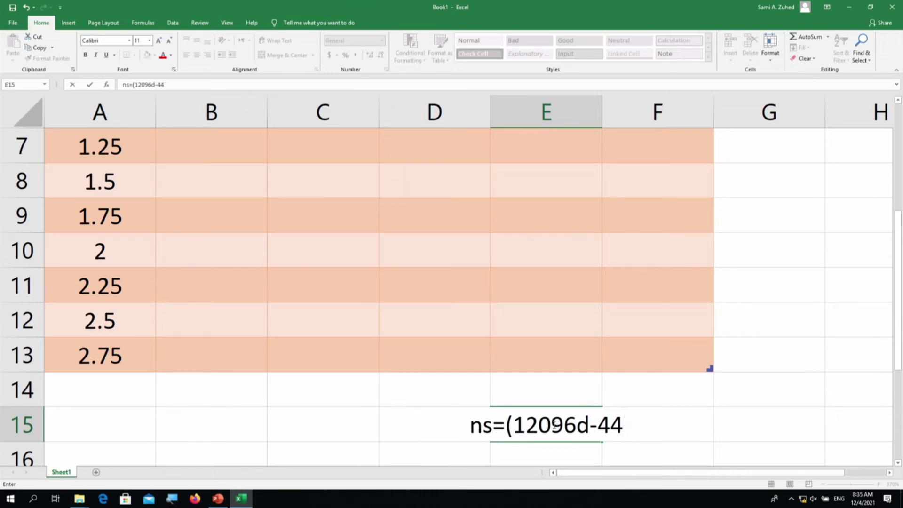
type("67")
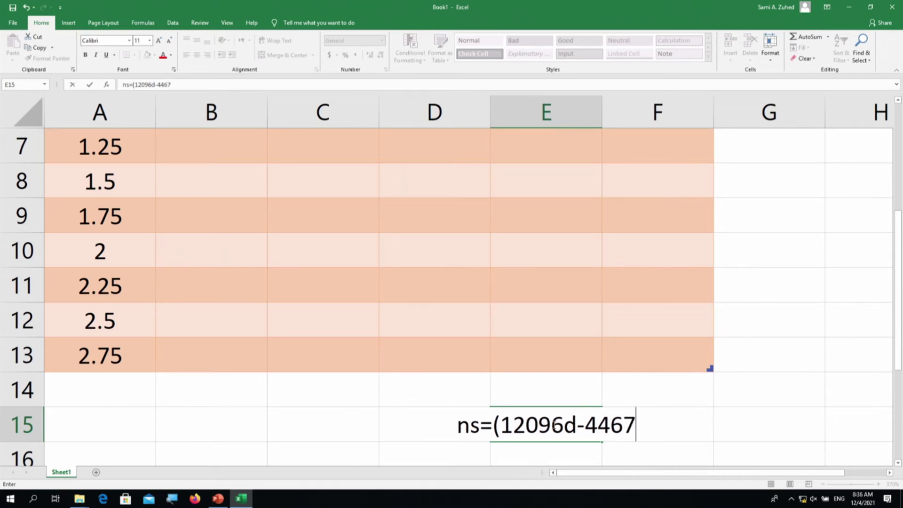
type("d")
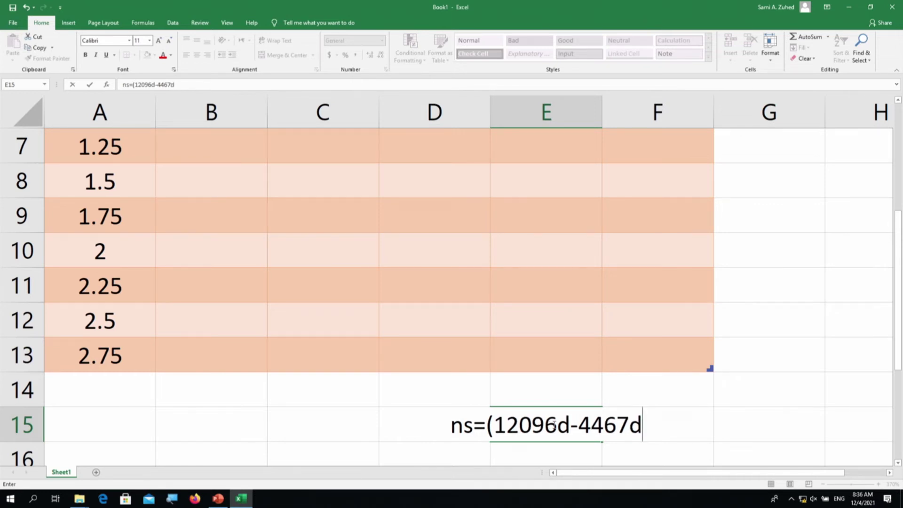
type("3)")
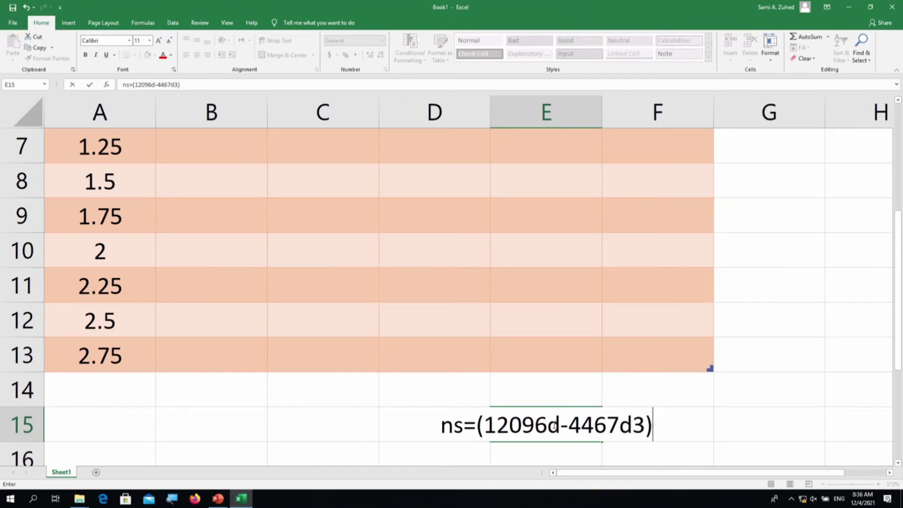
type("/(")
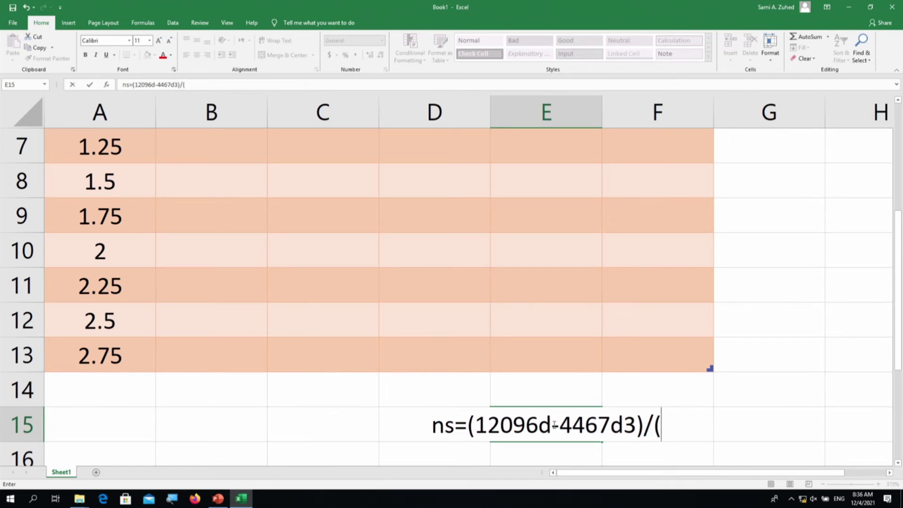
key("Return")
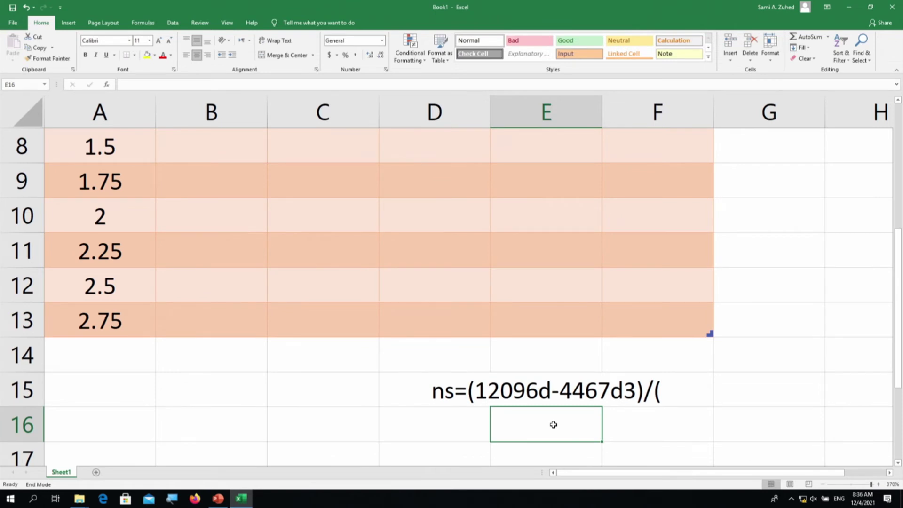
key("ctrl+Down")
scroll(517, 409, "up", 2)
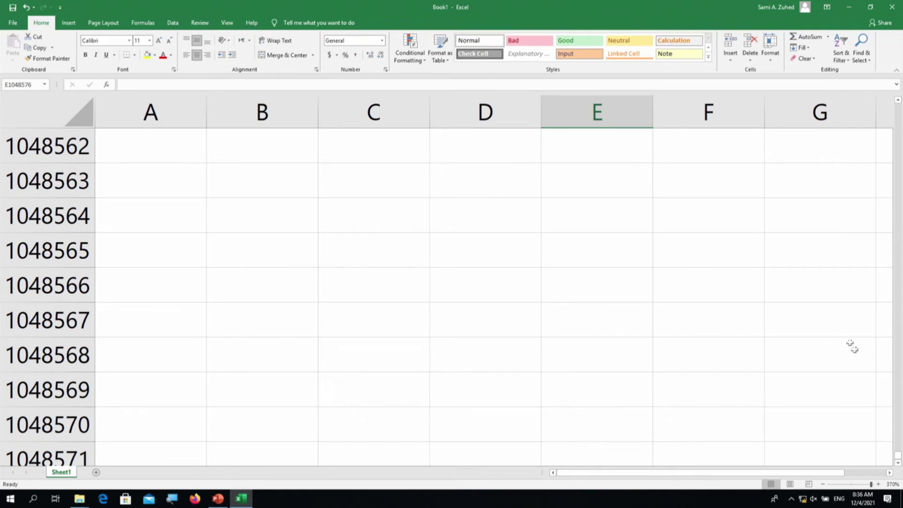
left_click_drag(899, 455, 899, 115)
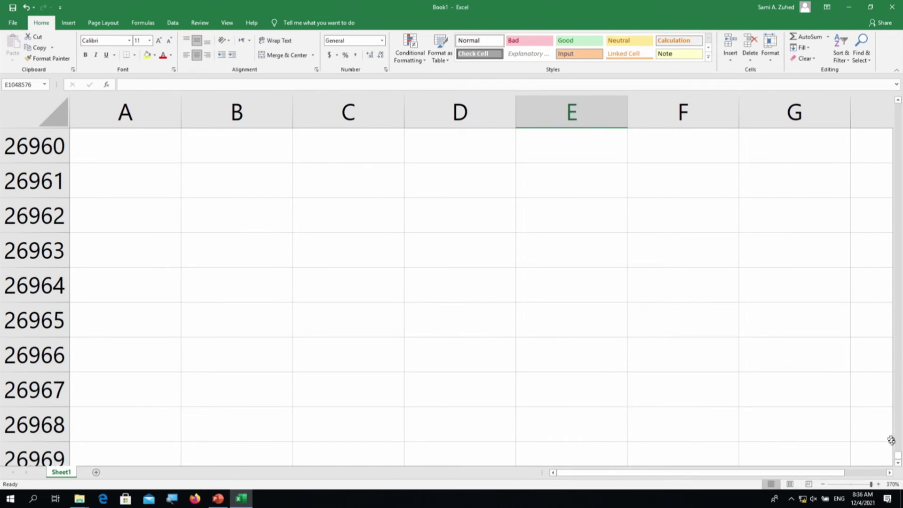
left_click_drag(900, 460, 901, 79)
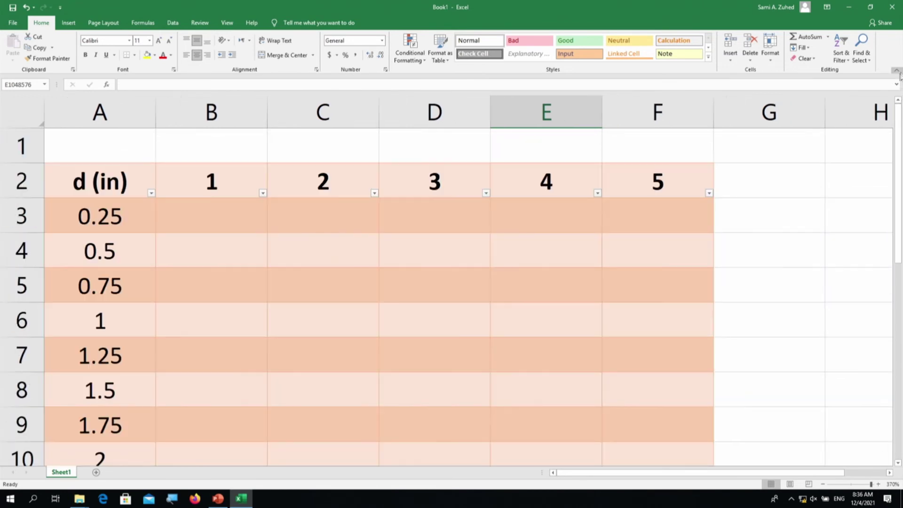
Step: Complete the equation note in cell E15 so it reads ns=(12096d-4467d3)/(2124/m+903d2)
left_click(774, 262)
scroll(774, 263, "down", 3)
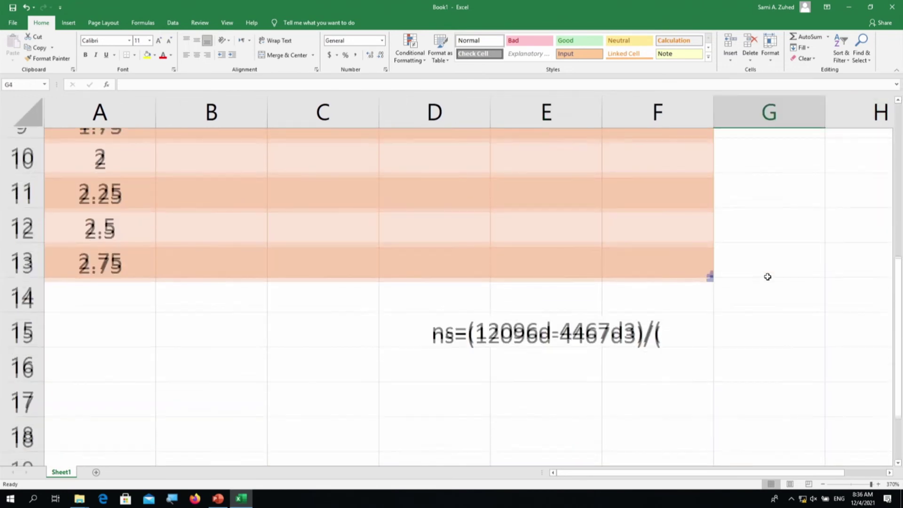
left_click(460, 322)
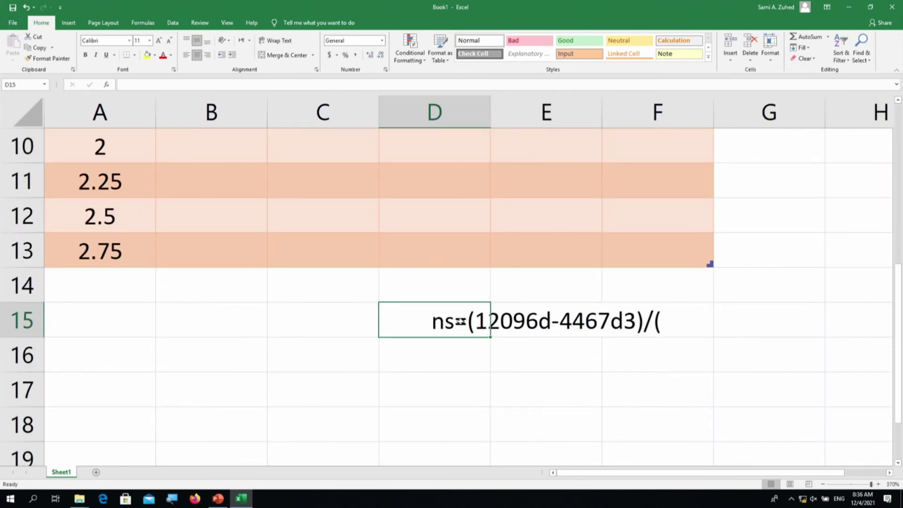
left_click(511, 321)
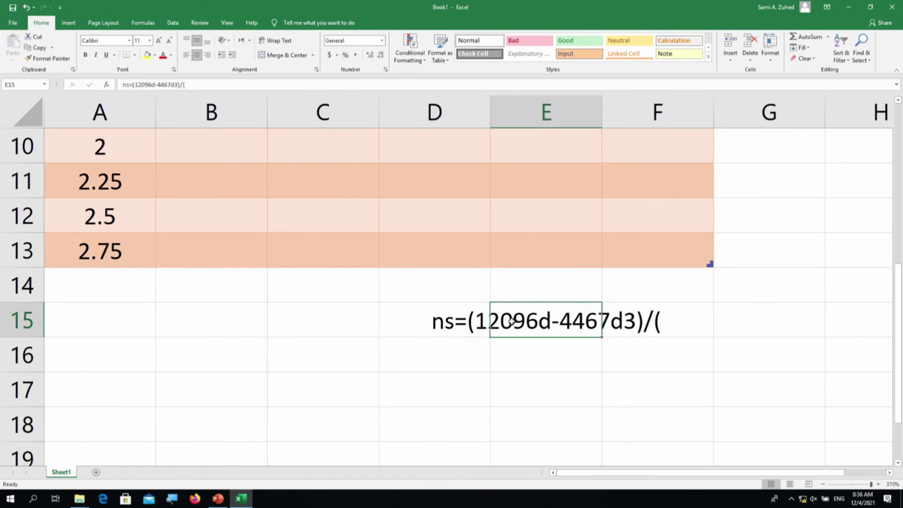
left_click(202, 86)
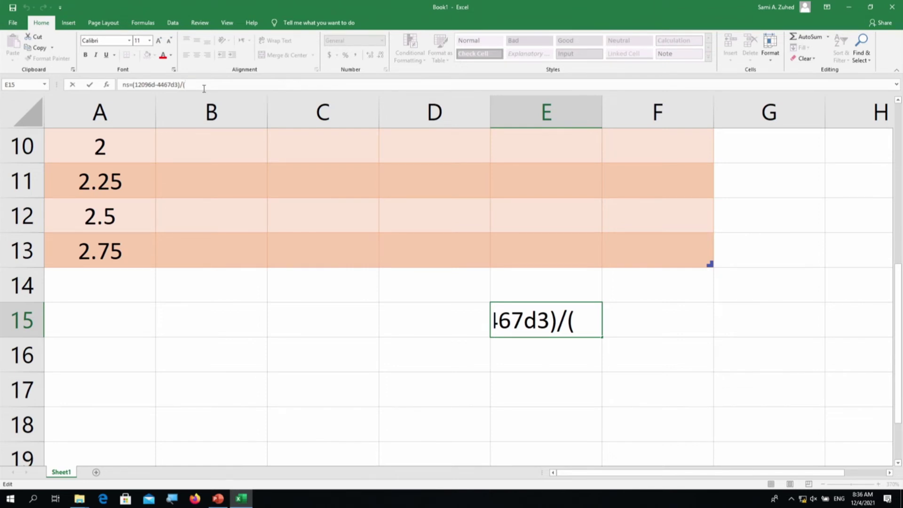
type("2124/m")
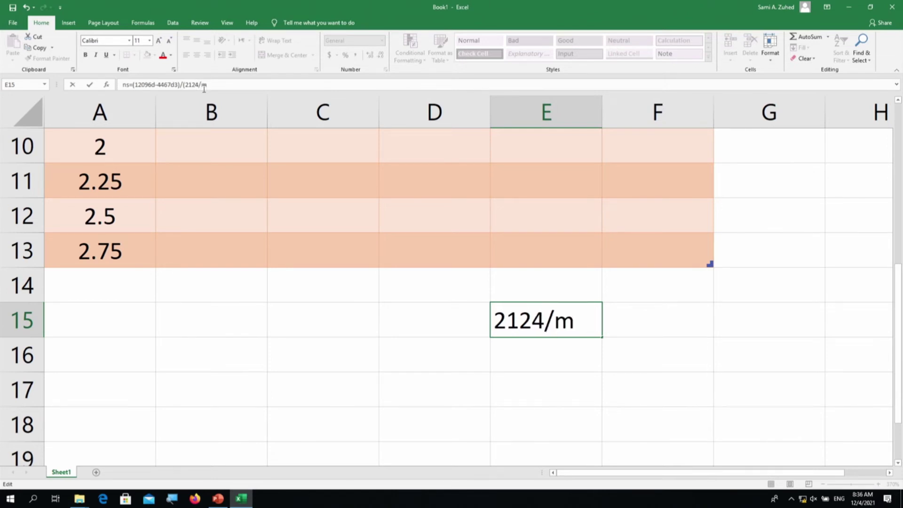
type("+903")
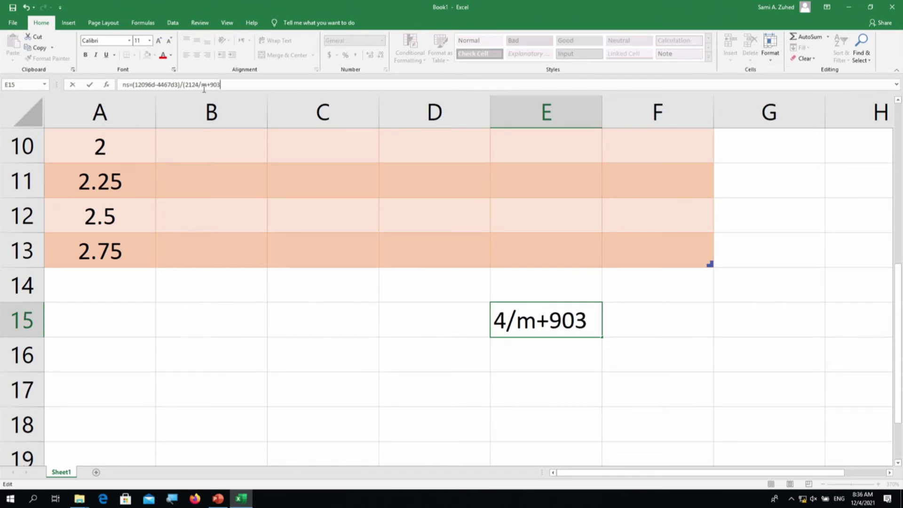
type("d2)")
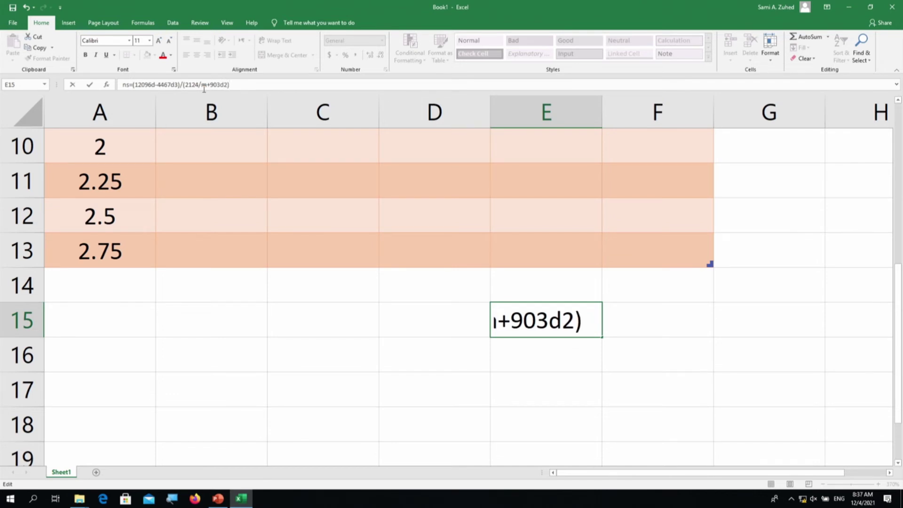
key("Return")
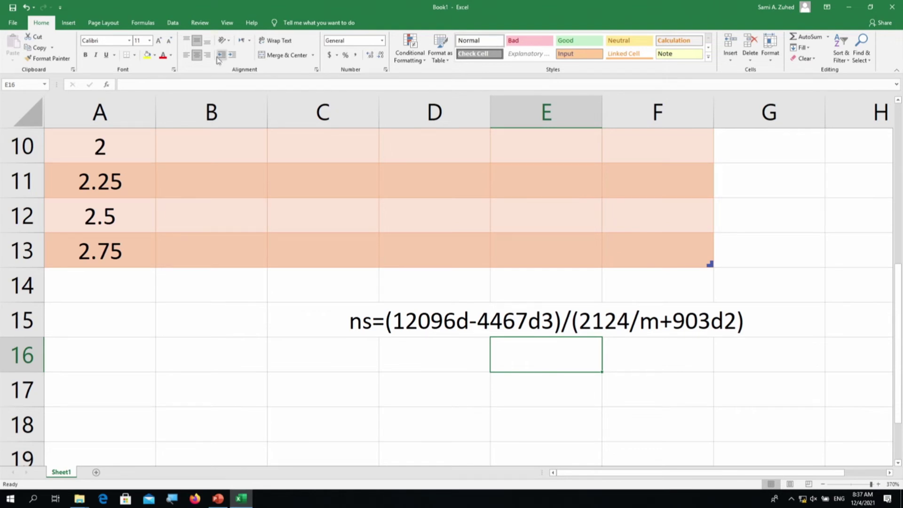
Step: Delete rows 11 to 13, which hold the d values 2.25, 2.5 and 2.75
left_click(275, 287)
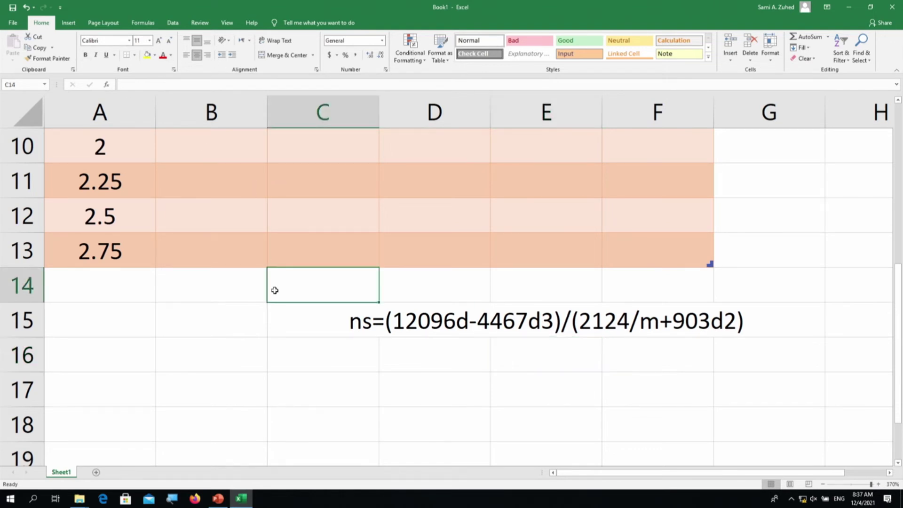
scroll(275, 288, "up", 1)
scroll(276, 288, "down", 1)
scroll(275, 288, "up", 1)
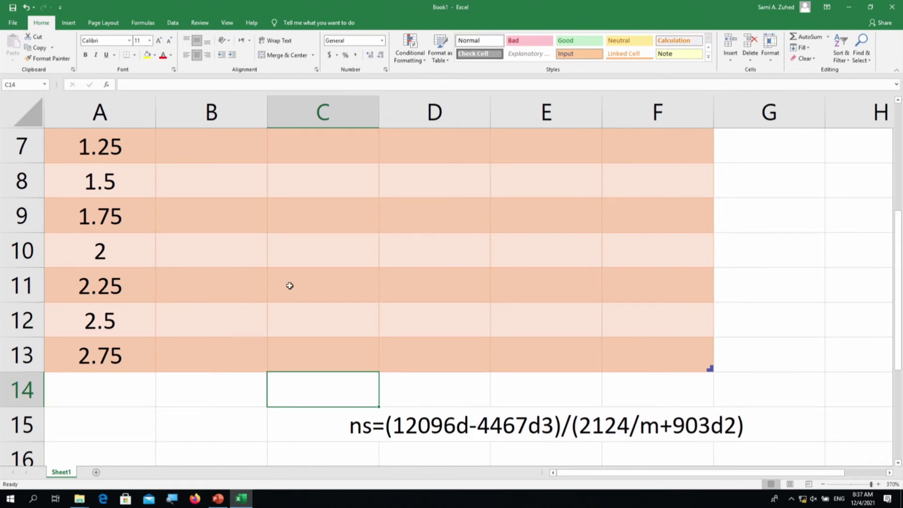
scroll(287, 284, "up", 2)
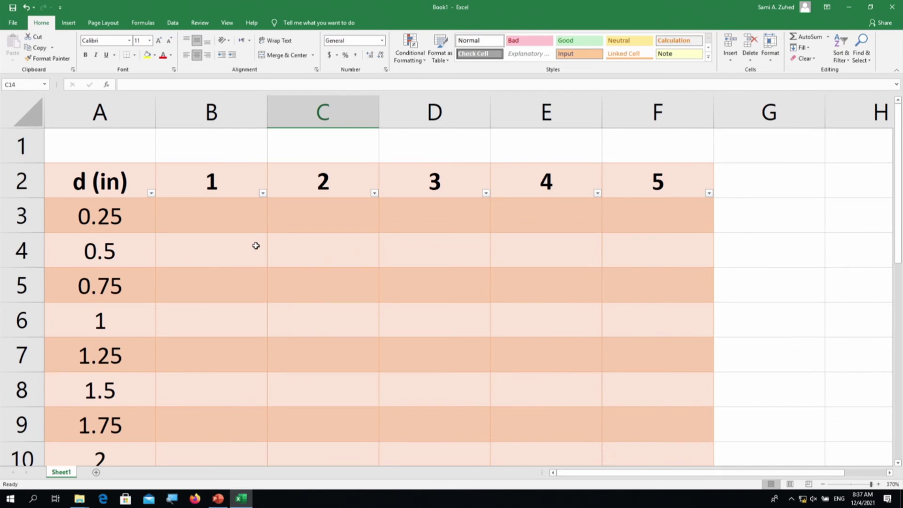
scroll(256, 246, "down", 2)
scroll(256, 246, "down", 4)
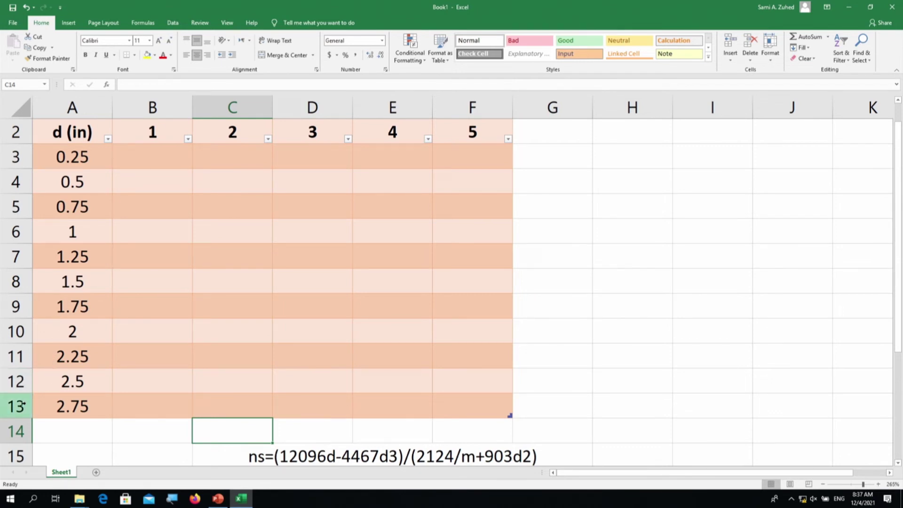
left_click_drag(21, 407, 15, 363)
right_click(16, 363)
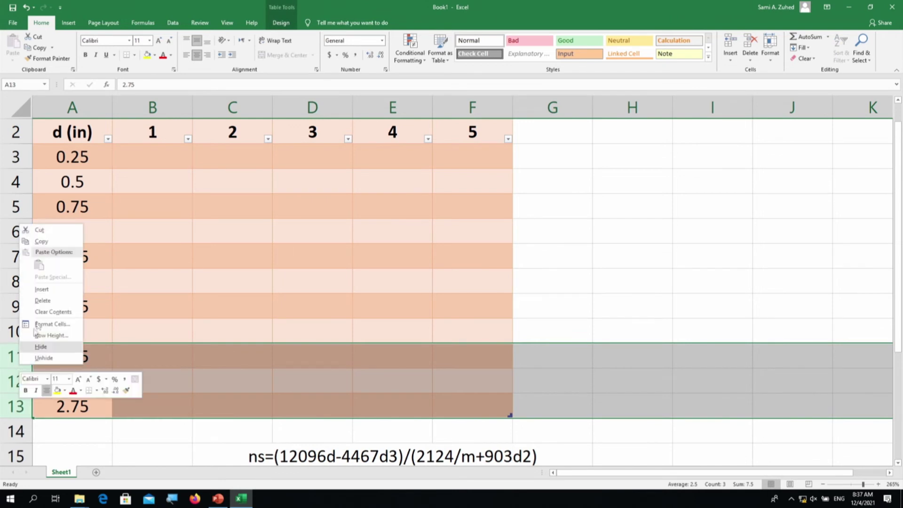
left_click(48, 303)
left_click(134, 354)
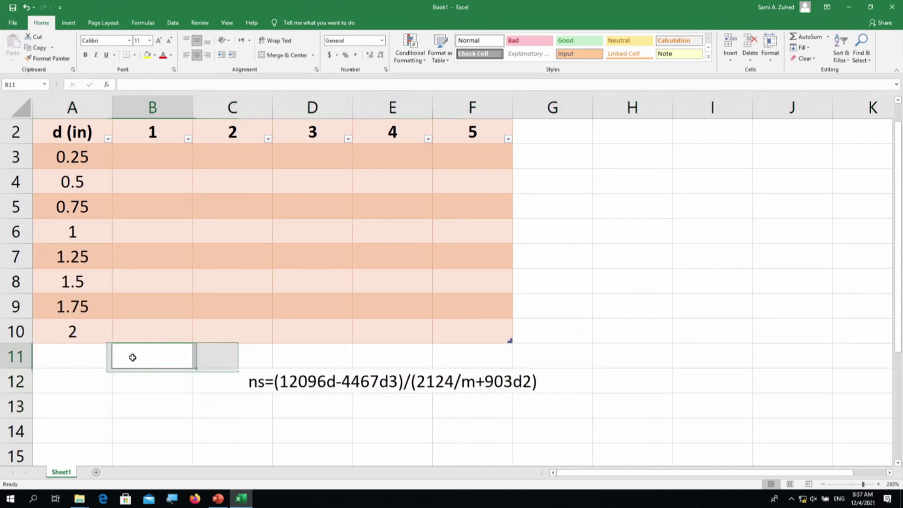
Step: Start the ns formula in cell B3 with the numerator 12096*[@[d (in)]]-4467*[@[d (in)]]^3, referencing the d value in A3
scroll(136, 353, "up", 1)
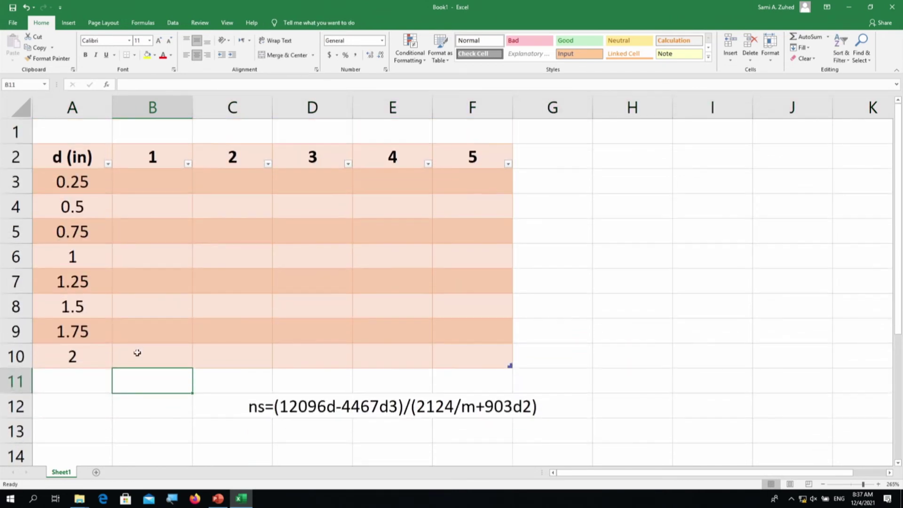
left_click(150, 183)
type("=")
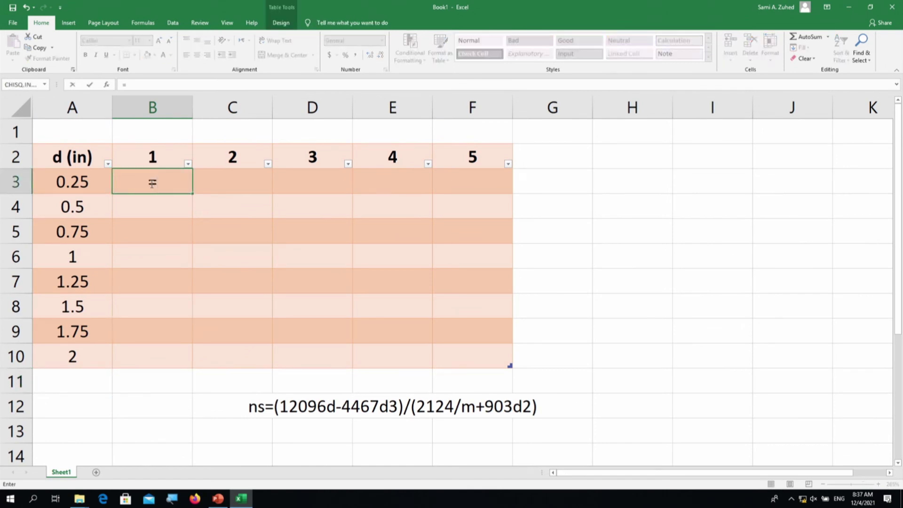
type("12096")
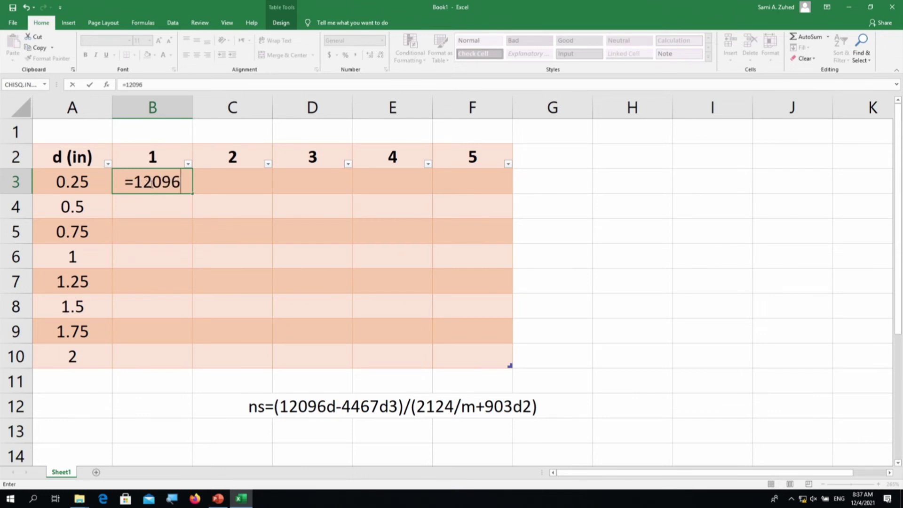
type("*")
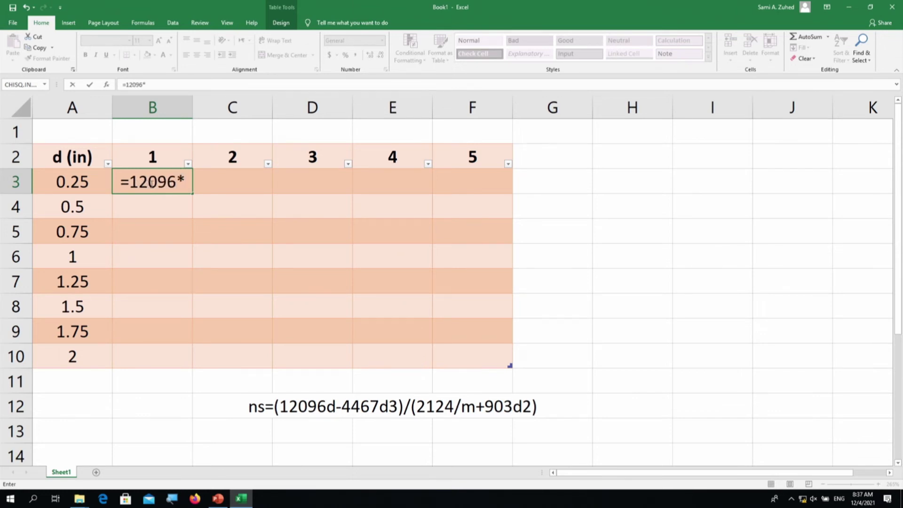
left_click(88, 182)
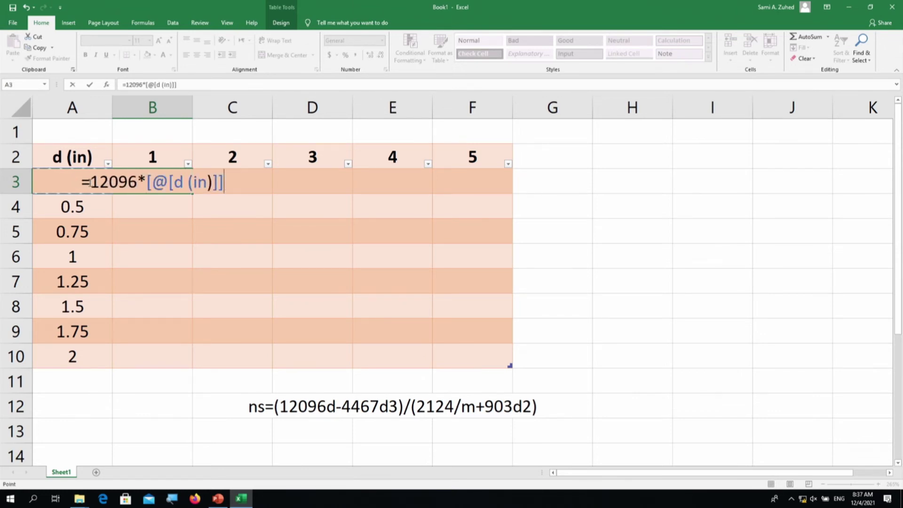
type("-")
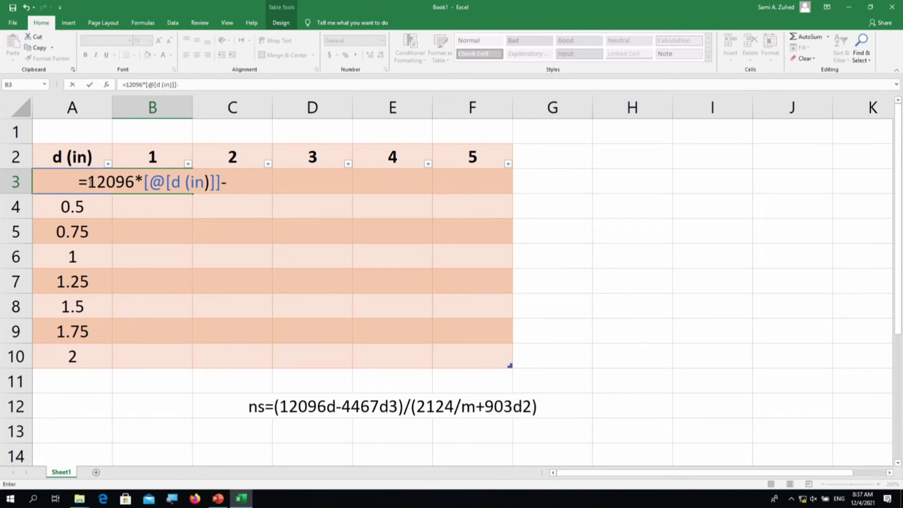
type("44")
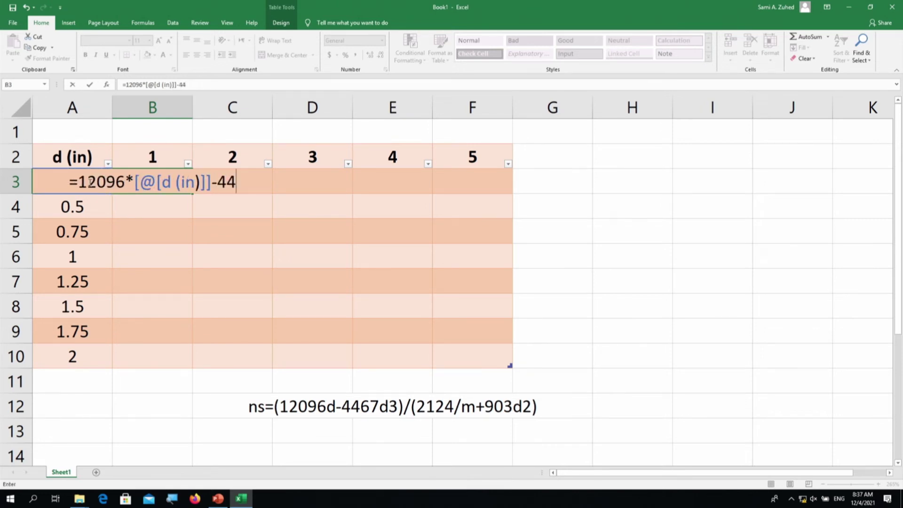
type("67*")
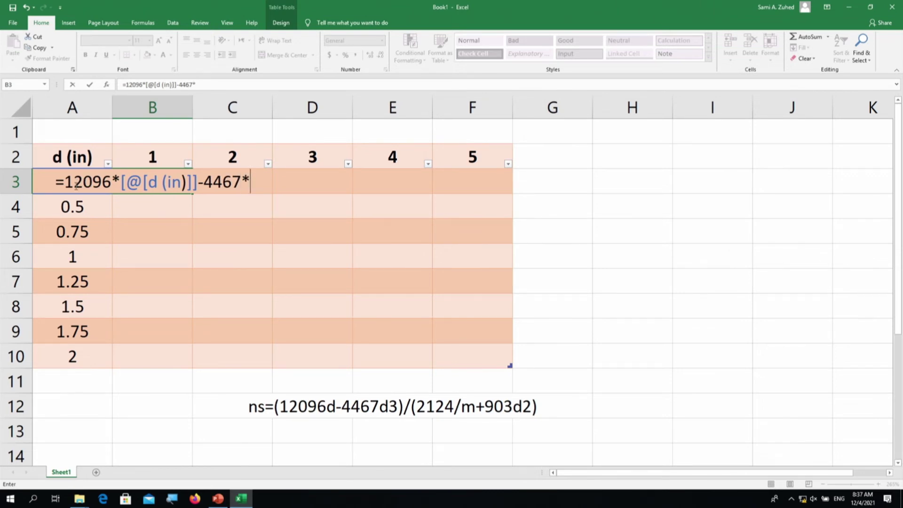
left_click(75, 185)
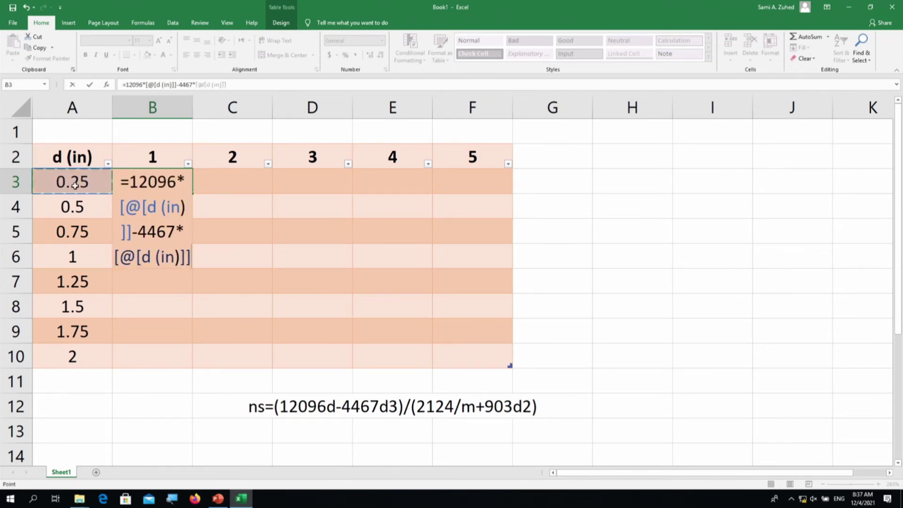
type("^3")
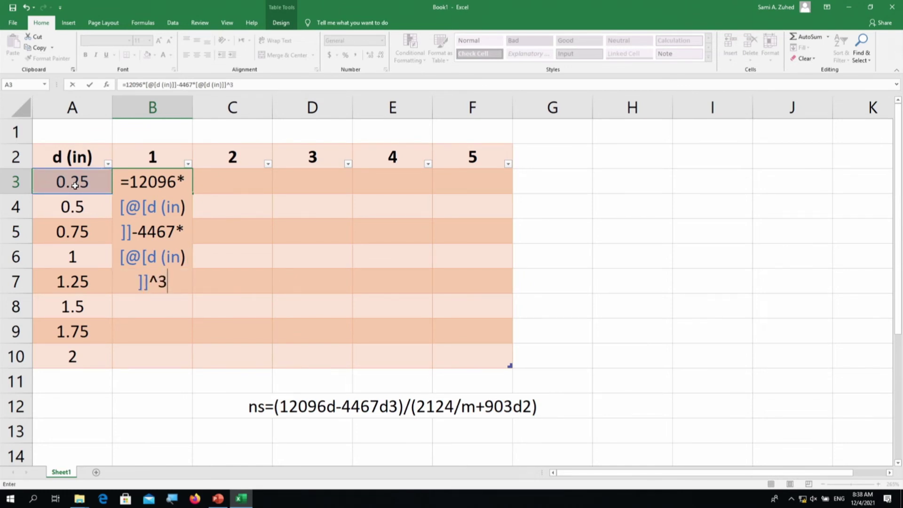
Step: Extend the B3 formula with )/(2124+903*[@[d (in)]]^2) as the divisor and try to enter it
type(")/")
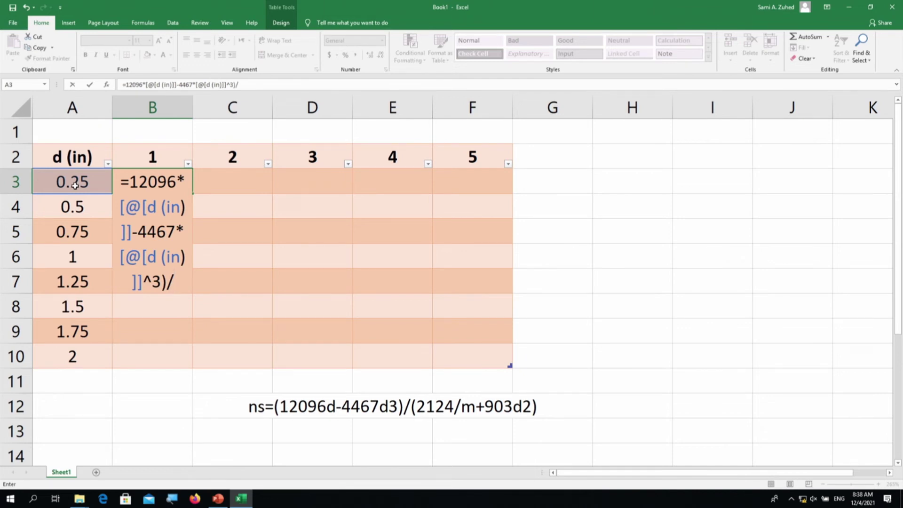
type("(")
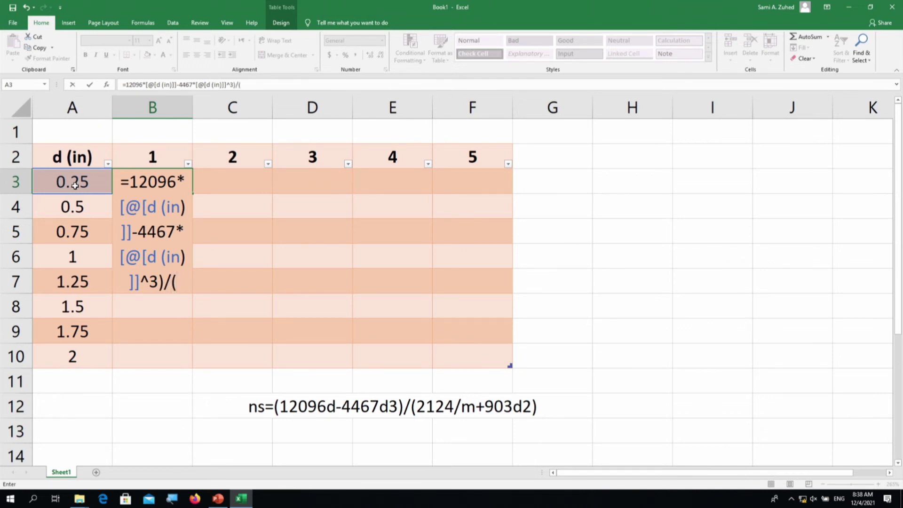
type("2124")
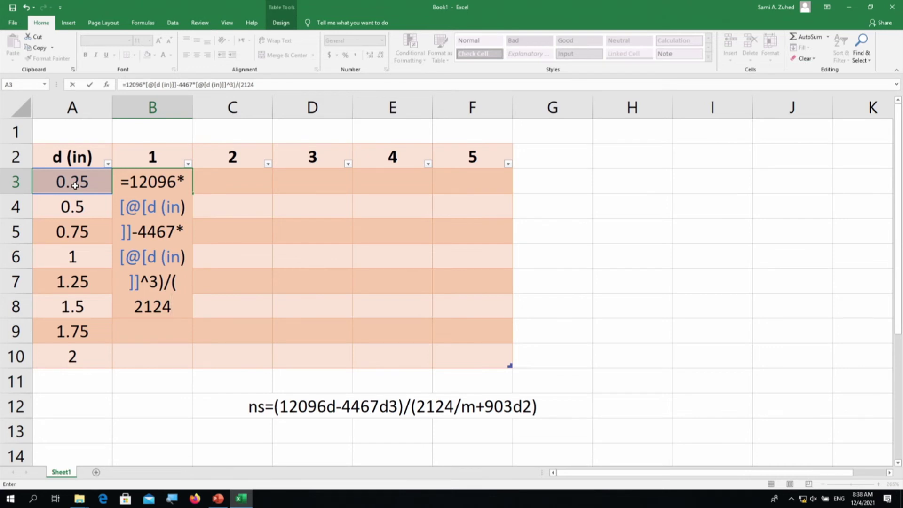
type("+")
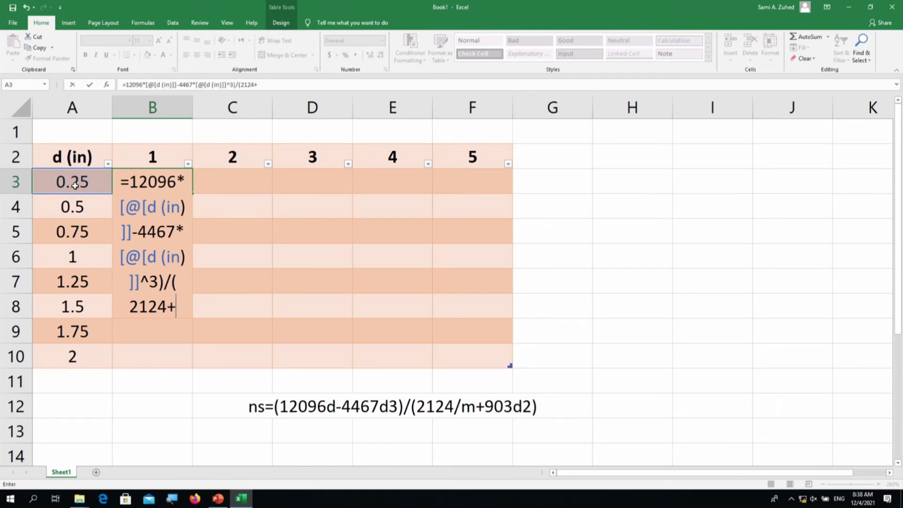
type("903")
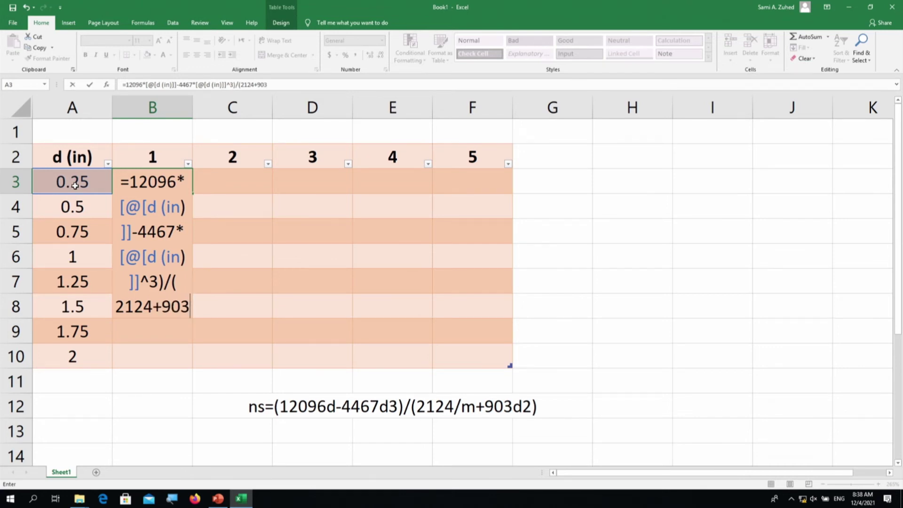
type("*")
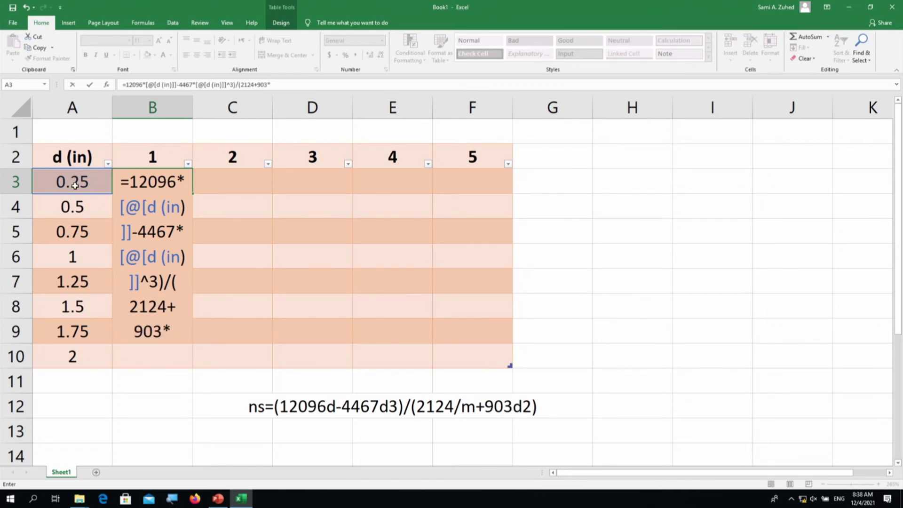
left_click(74, 186)
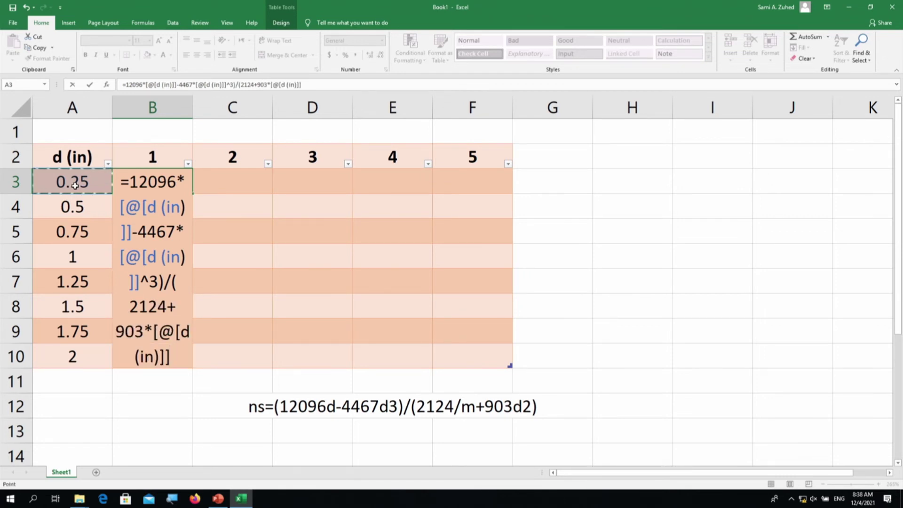
type("^2")
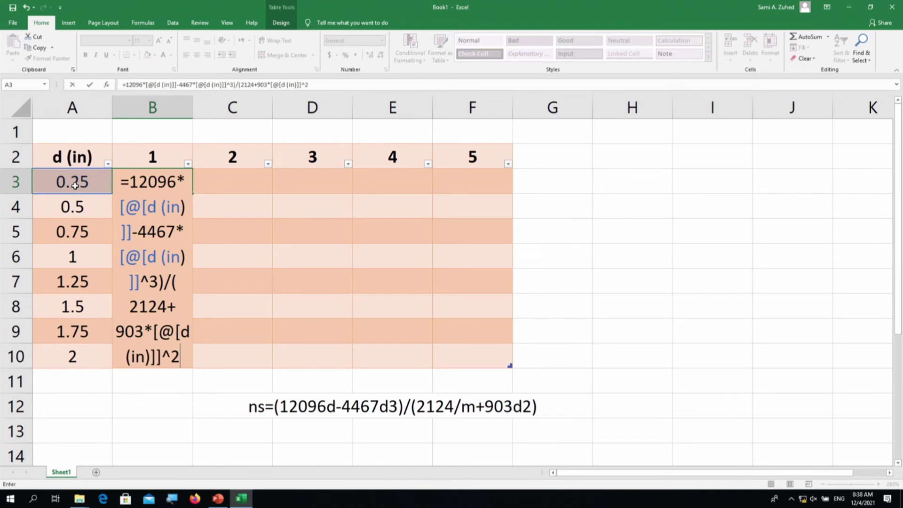
type(")")
key("Return")
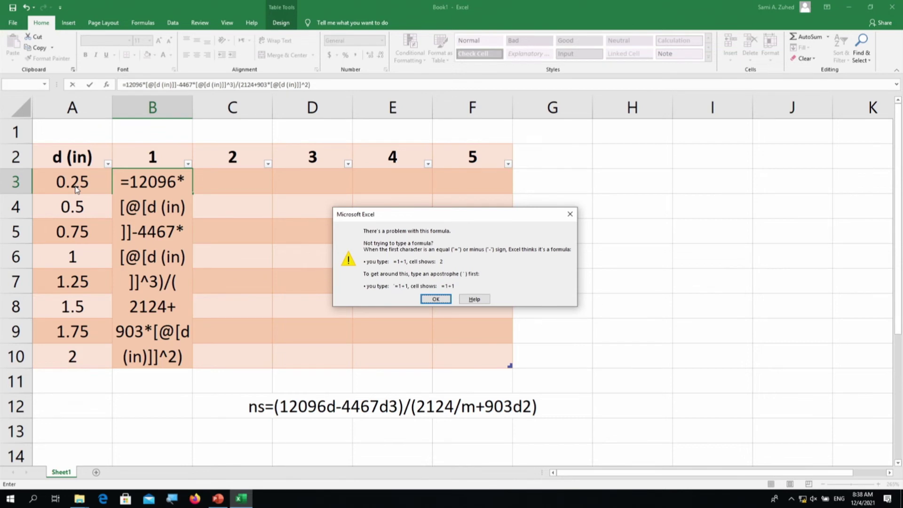
key("Return")
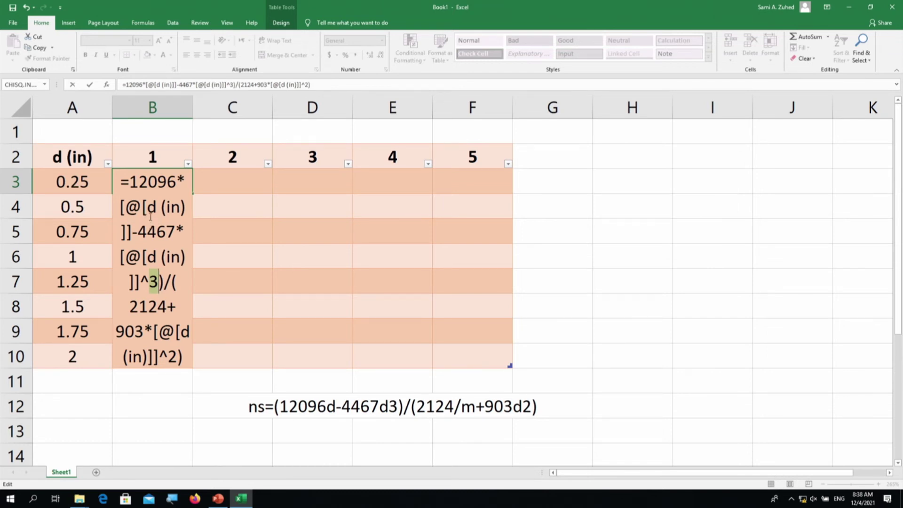
Step: Insert the missing opening parenthesis before 12096 in the B3 formula and enter it to calculate column 1 of the table
left_click(131, 184)
type("(")
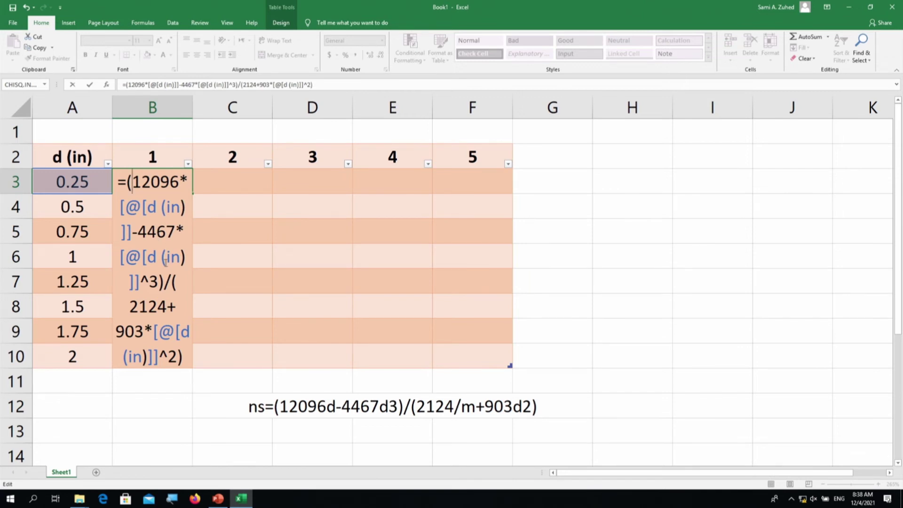
key("Return")
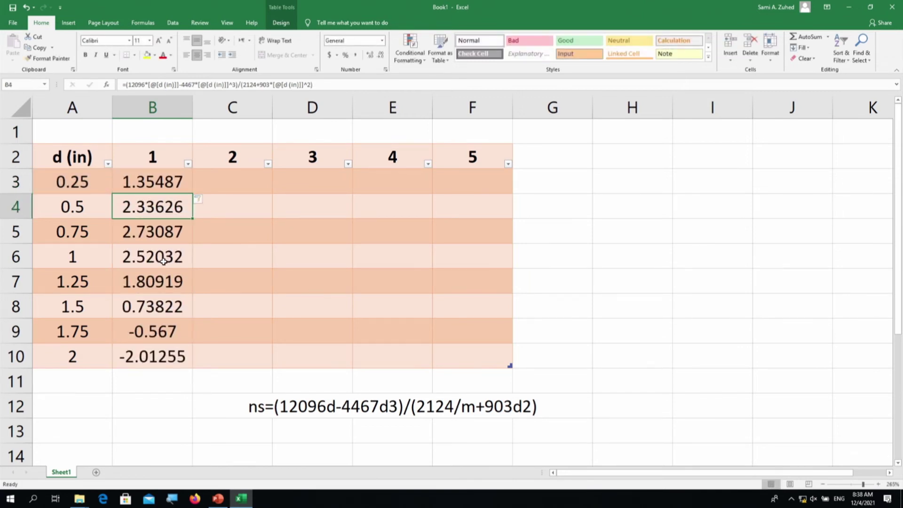
Step: Examine the calculated ns values in column 1 and check the formula behind cells B3 to B7
left_click(204, 285)
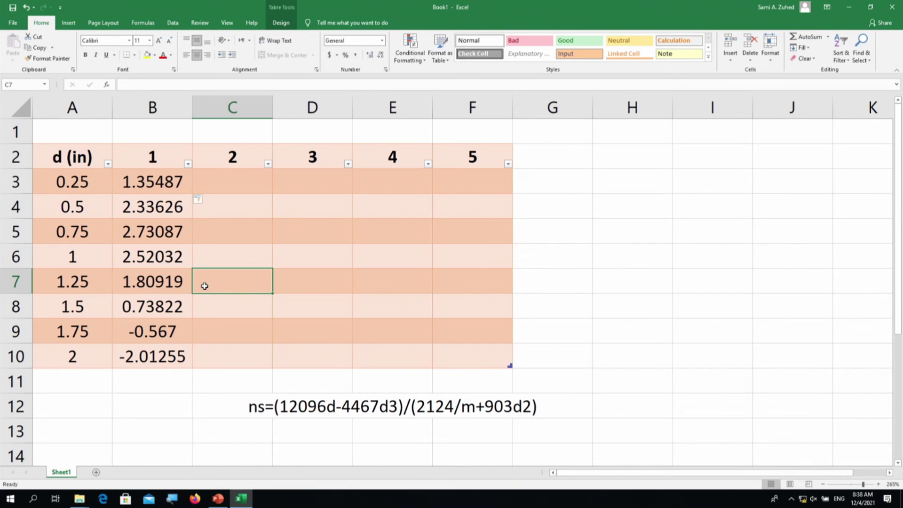
left_click_drag(141, 183, 149, 350)
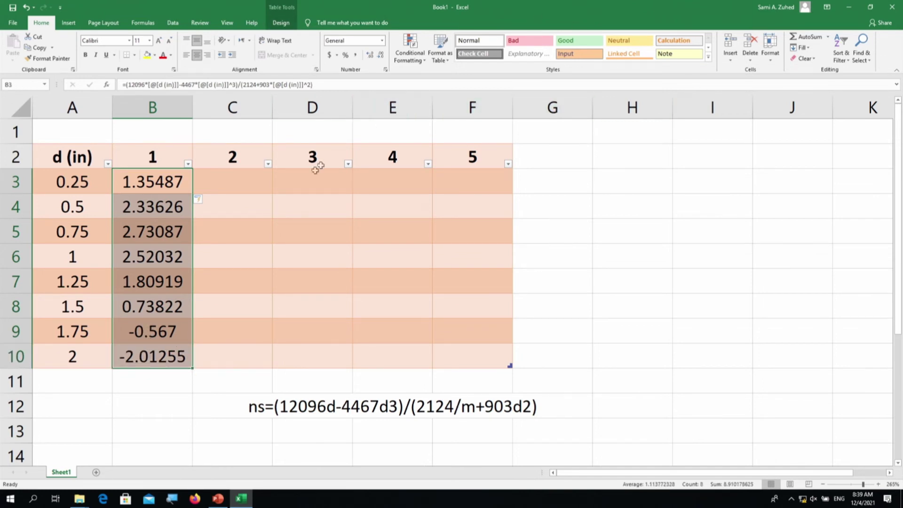
left_click(155, 184)
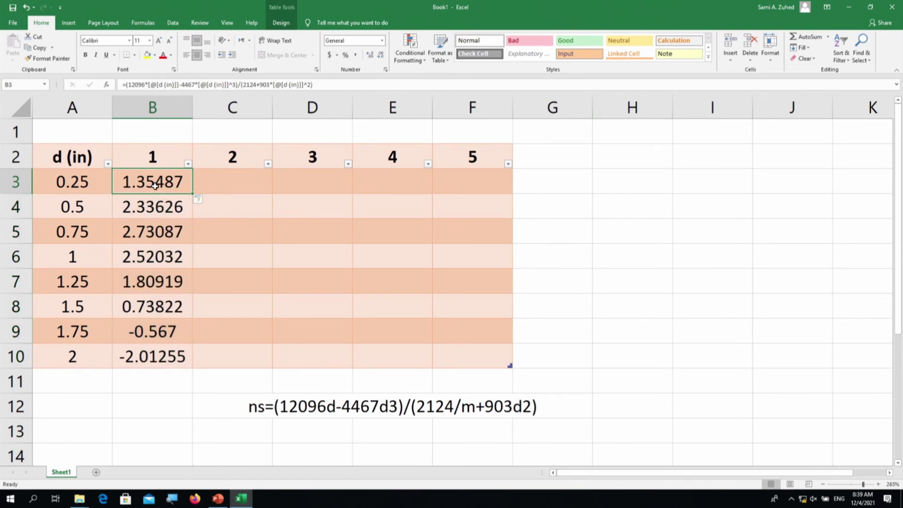
left_click(155, 199)
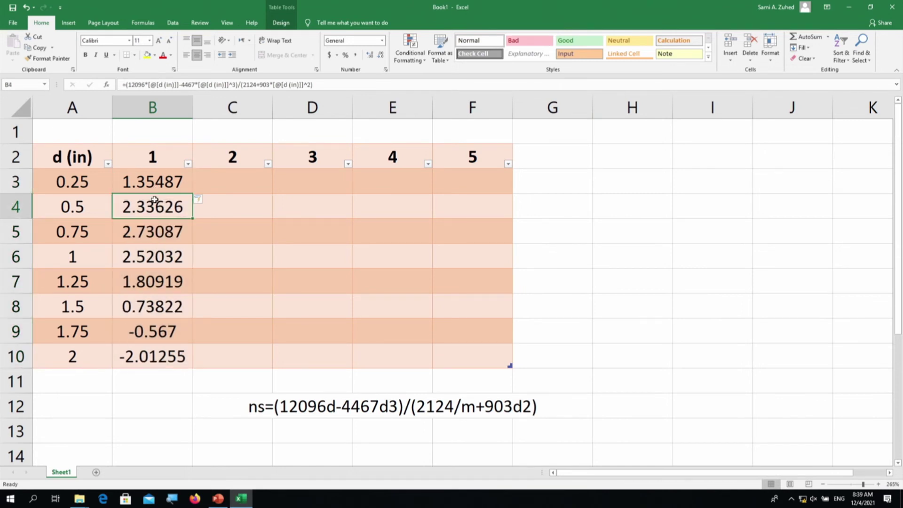
left_click(154, 231)
left_click(154, 248)
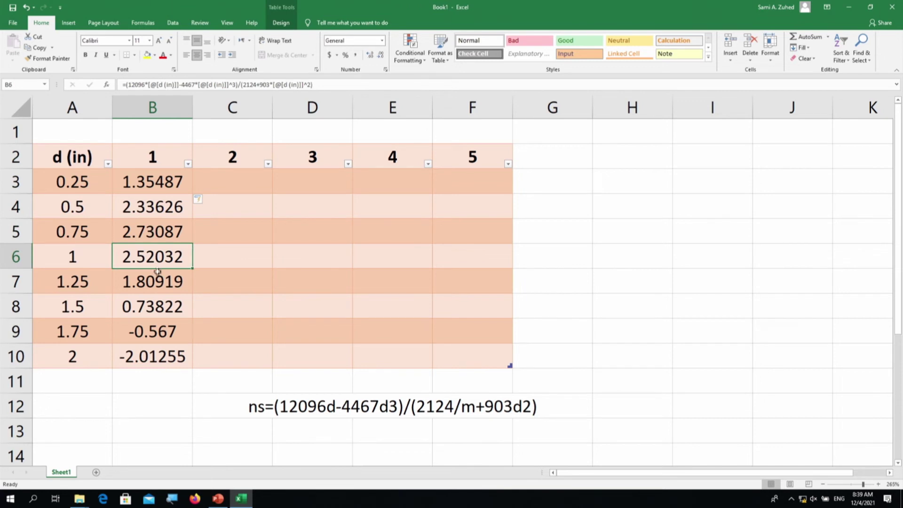
left_click(158, 275)
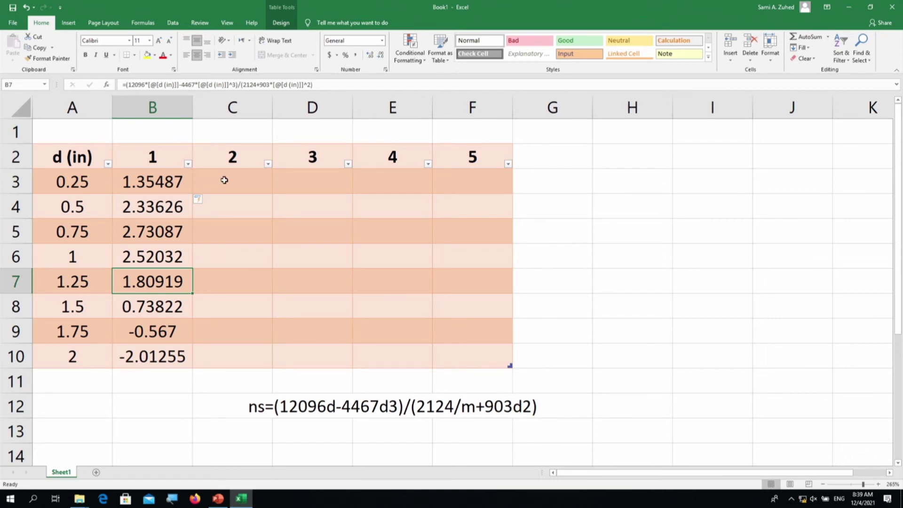
Step: Fill the B3 formula across into cell C3 under header 2
left_click(163, 182)
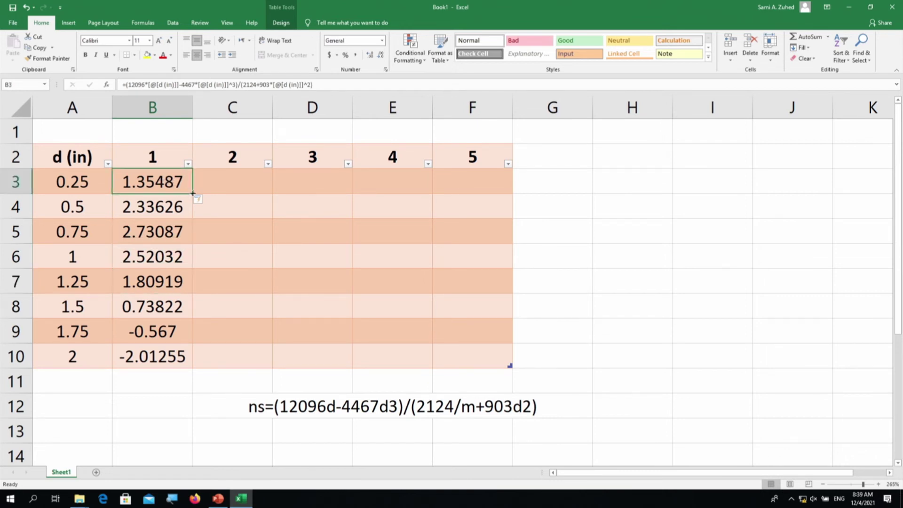
left_click_drag(190, 192, 237, 194)
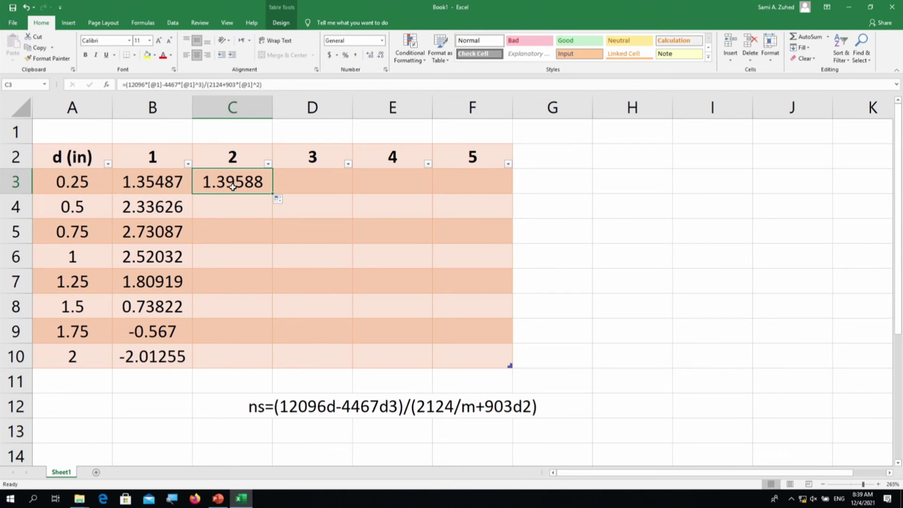
Step: Try to remove the first [@1] reference from the C3 formula and enter it
double_click(233, 187)
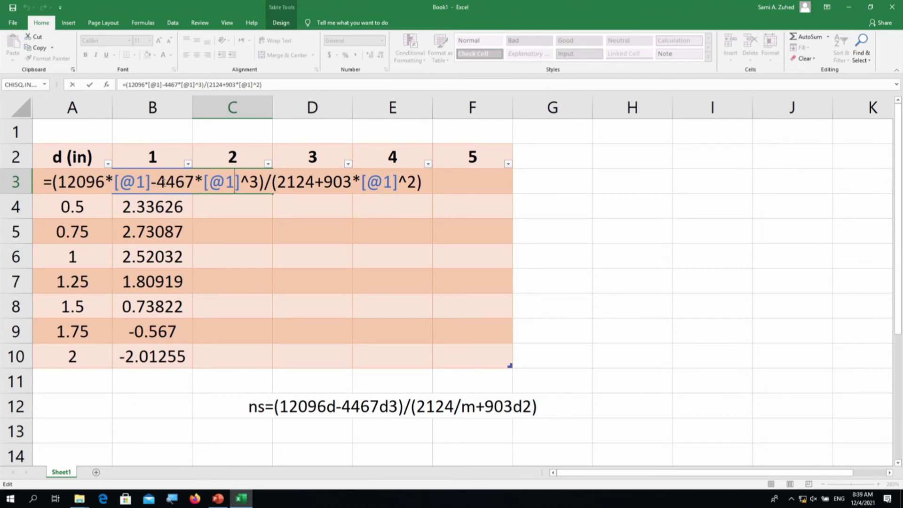
left_click(149, 182)
key("BackSpace")
key("BackSpace")
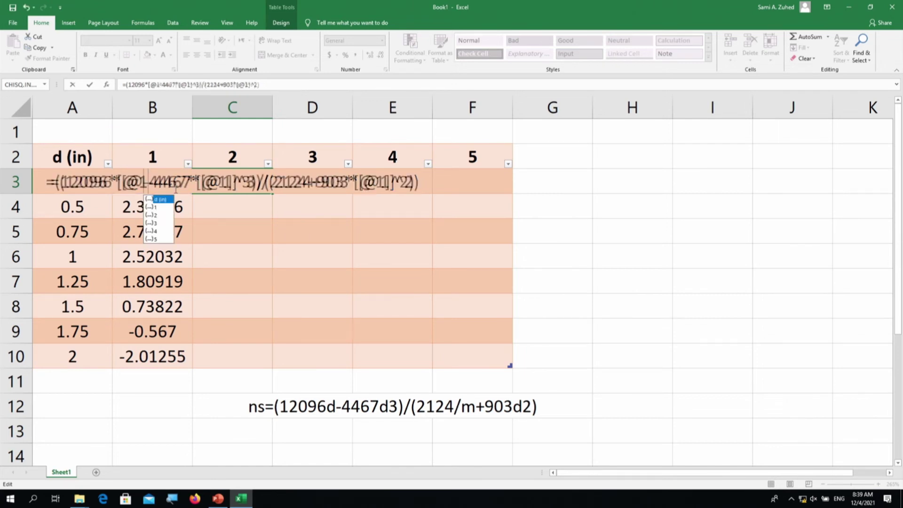
key("BackSpace")
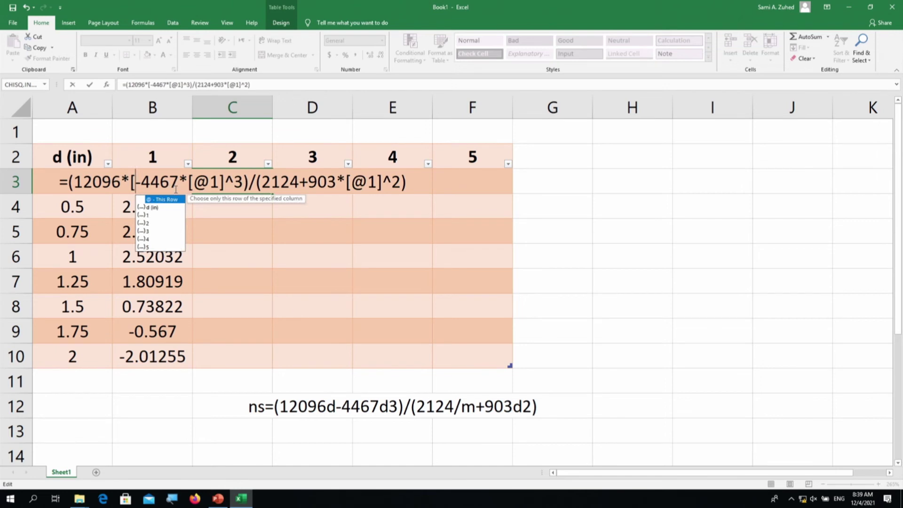
key("Left")
key("Left")
key("Left")
key("Left")
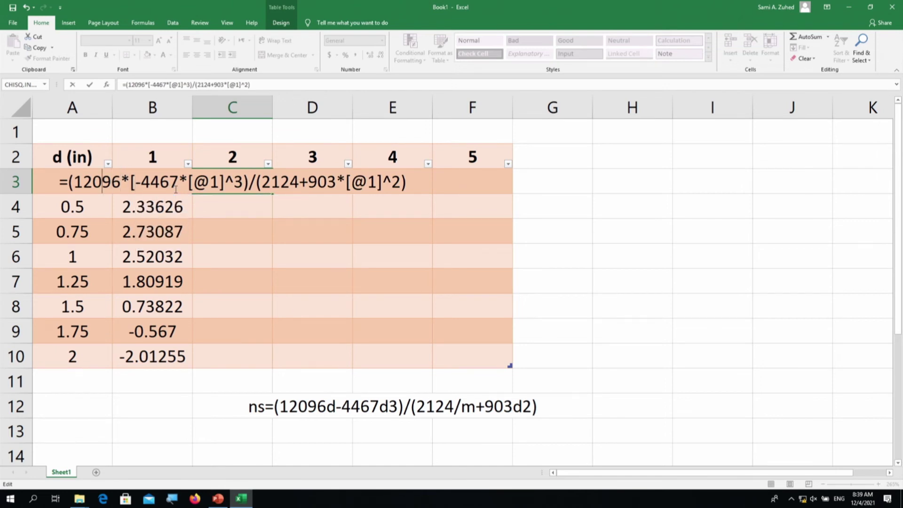
key("Return")
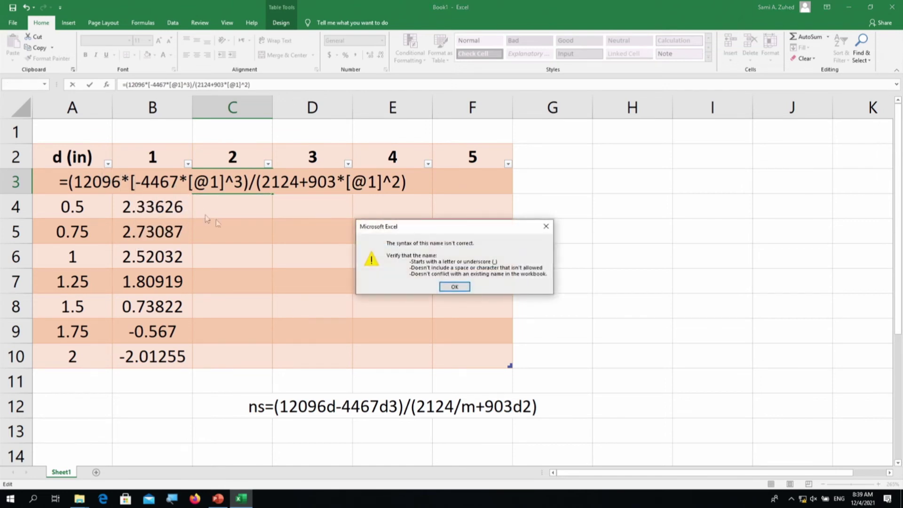
key("Return")
left_click(292, 277)
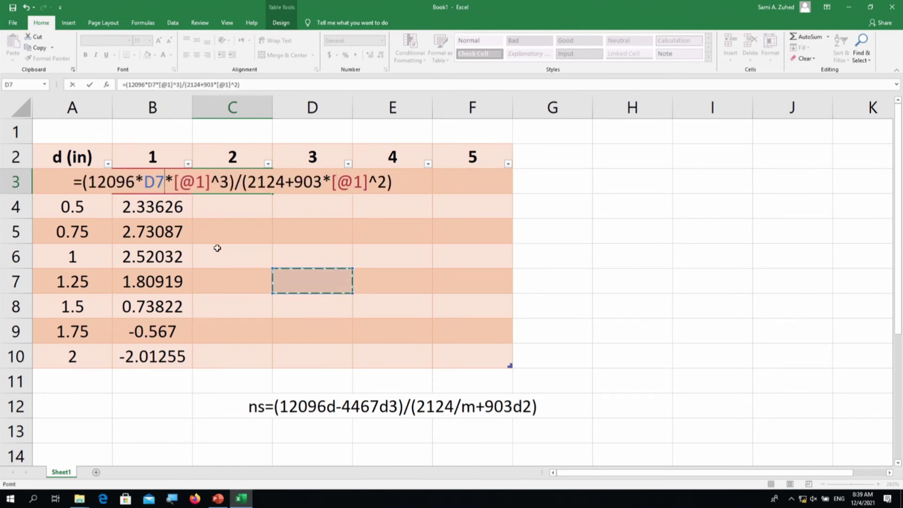
key("ctrl+z")
key("Return")
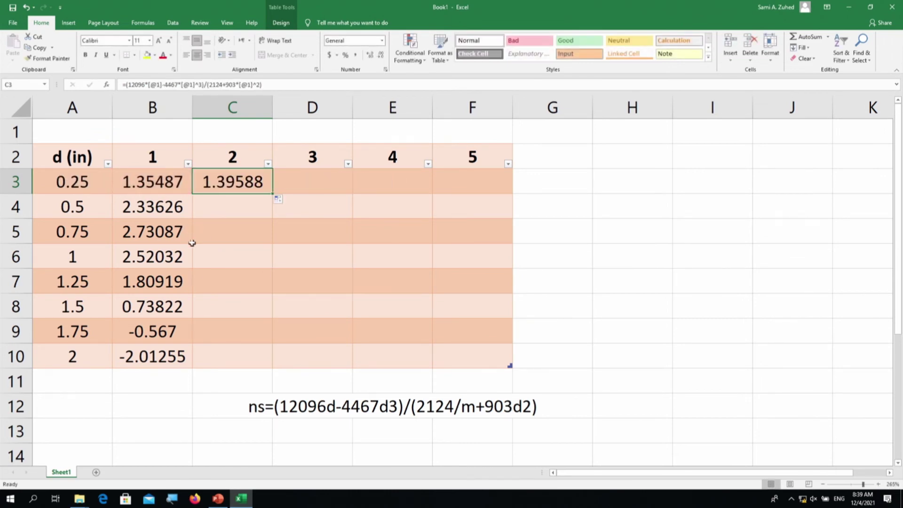
Step: Compare the column references in the C3 and B3 formulas and re-enter the C3 formula for column 2
left_click(227, 220)
left_click(230, 184)
double_click(227, 184)
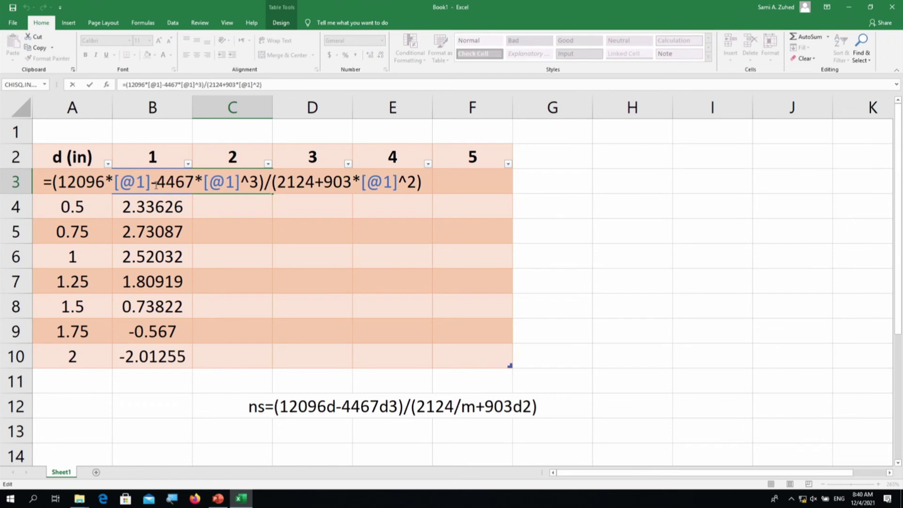
key("ctrl+Return")
left_click(141, 193)
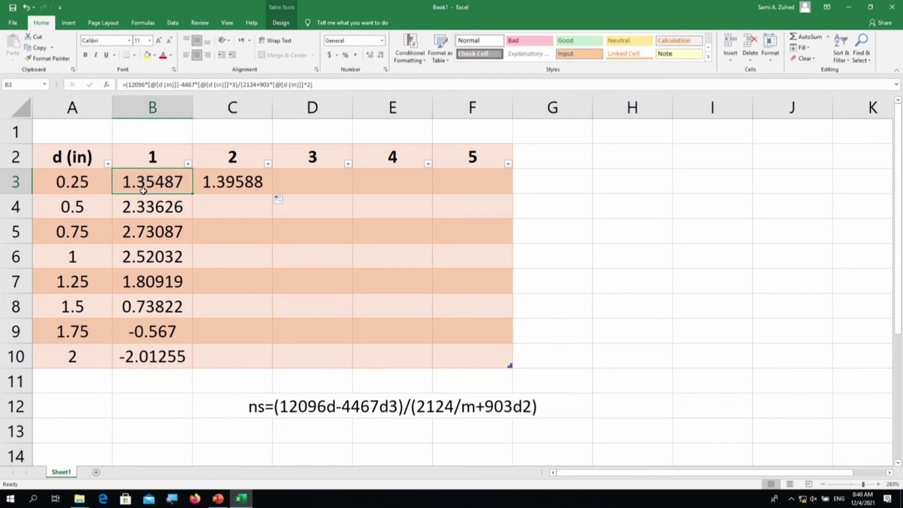
double_click(143, 190)
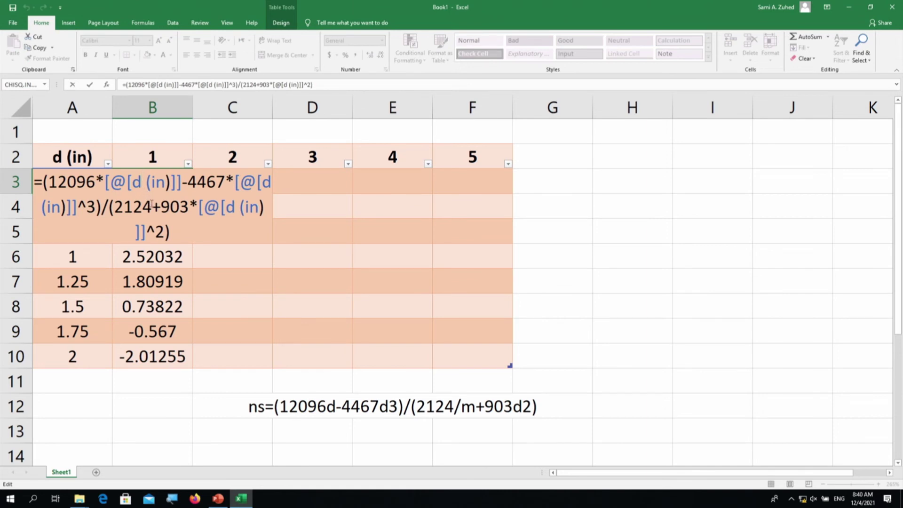
left_click(233, 260)
double_click(235, 182)
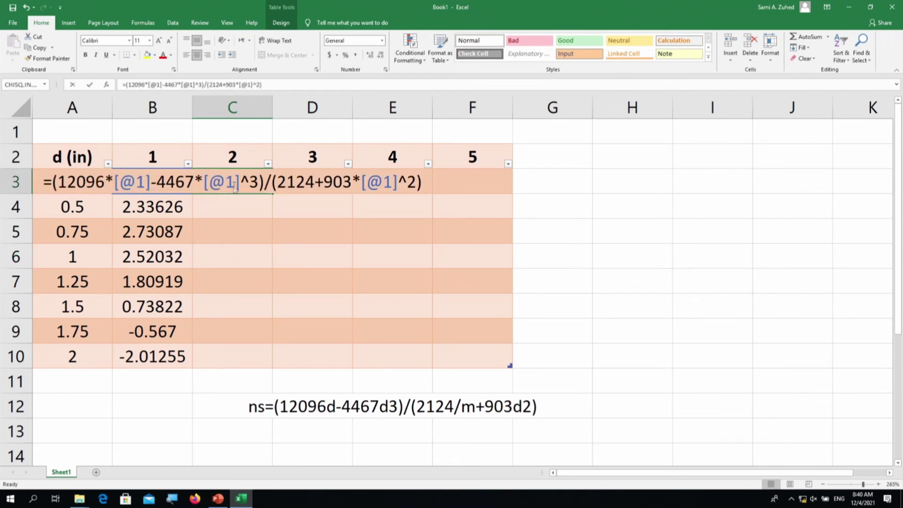
left_click(220, 209)
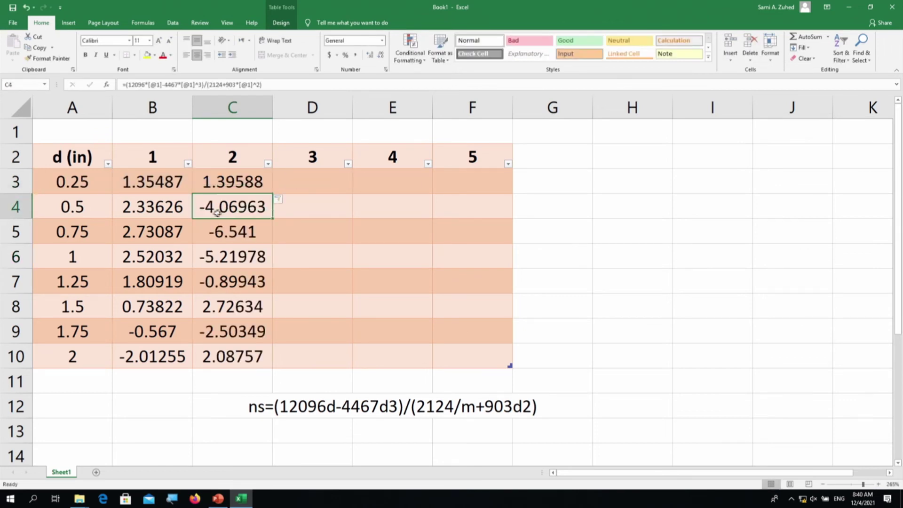
Step: Try to lock the first [@[d (in)]] reference in the B3 formula by putting a $ in front of it
left_click(163, 184)
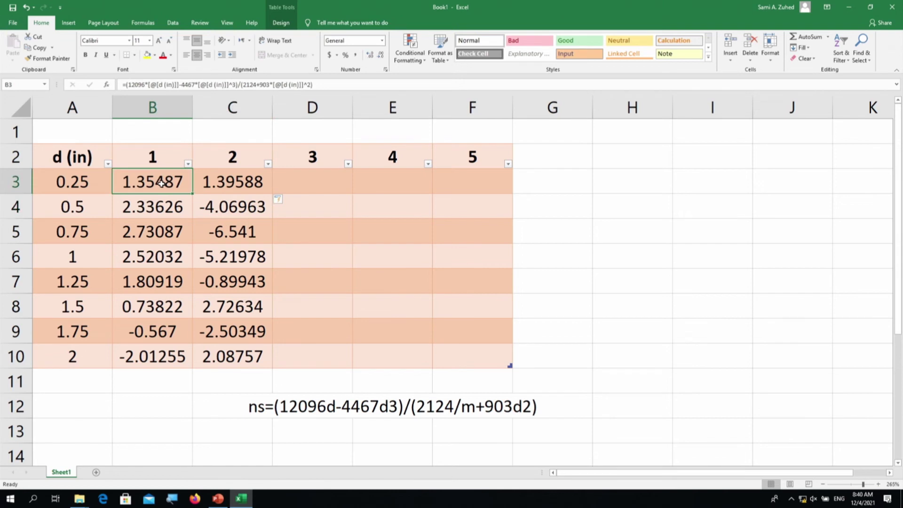
double_click(163, 183)
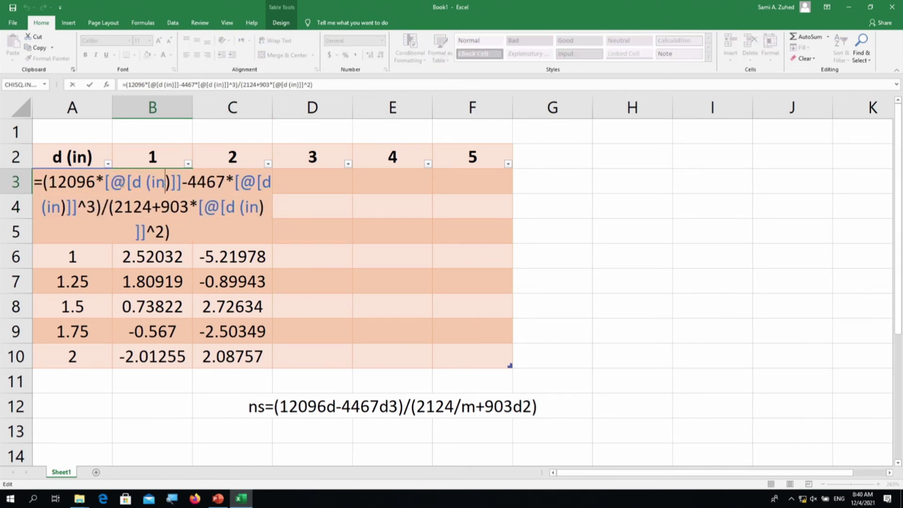
left_click(104, 183)
type("$")
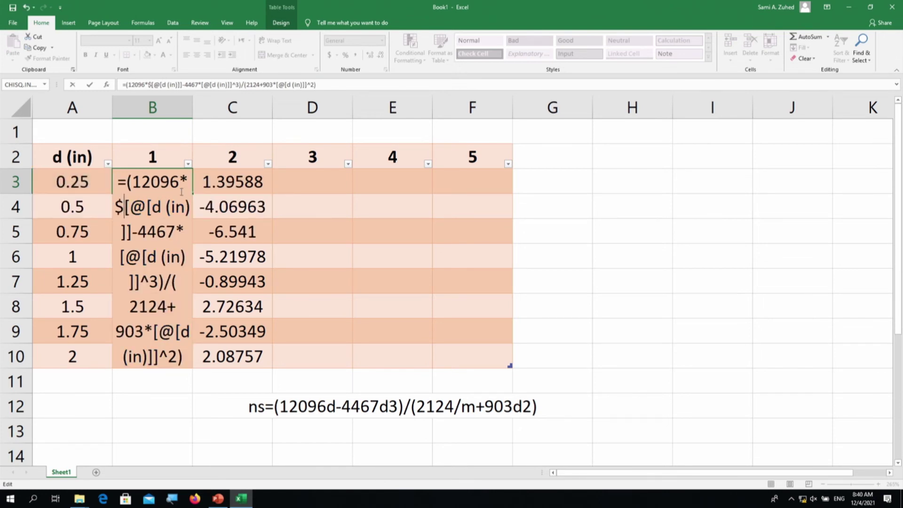
key("Return")
key("Return")
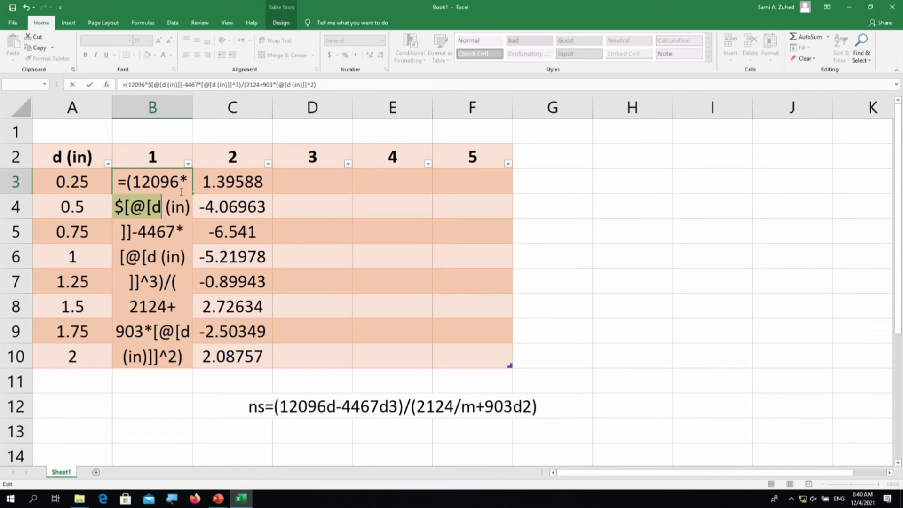
key("Return")
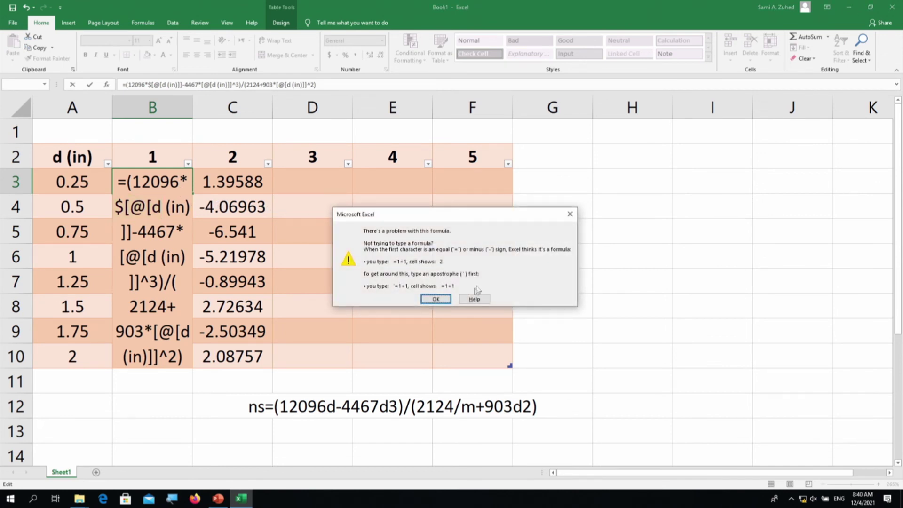
left_click(569, 217)
left_click(391, 280)
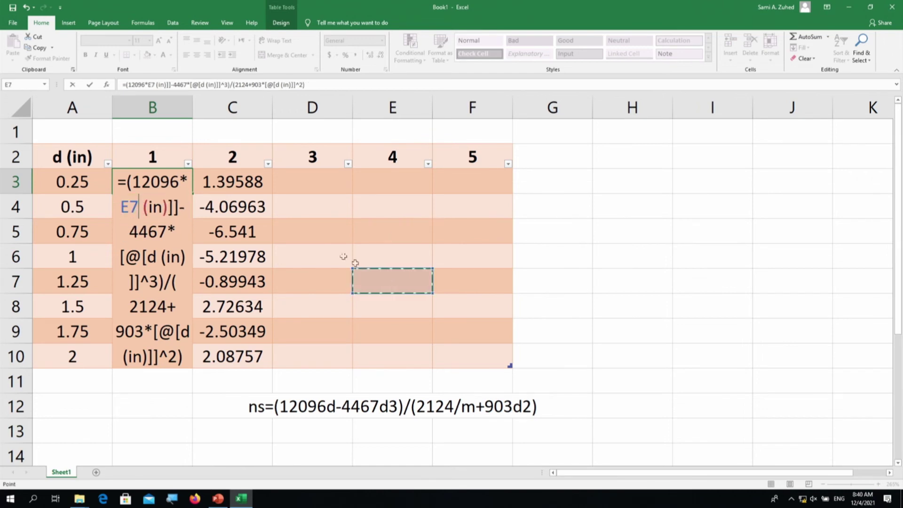
key("ctrl+Return")
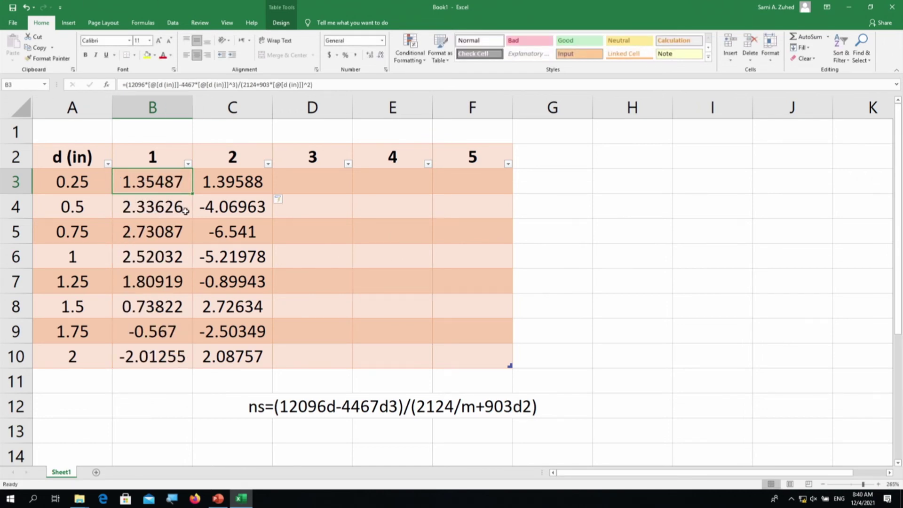
Step: Clear the contents of cells C3 to C10 under header 2
left_click(195, 207)
left_click_drag(224, 186, 226, 357)
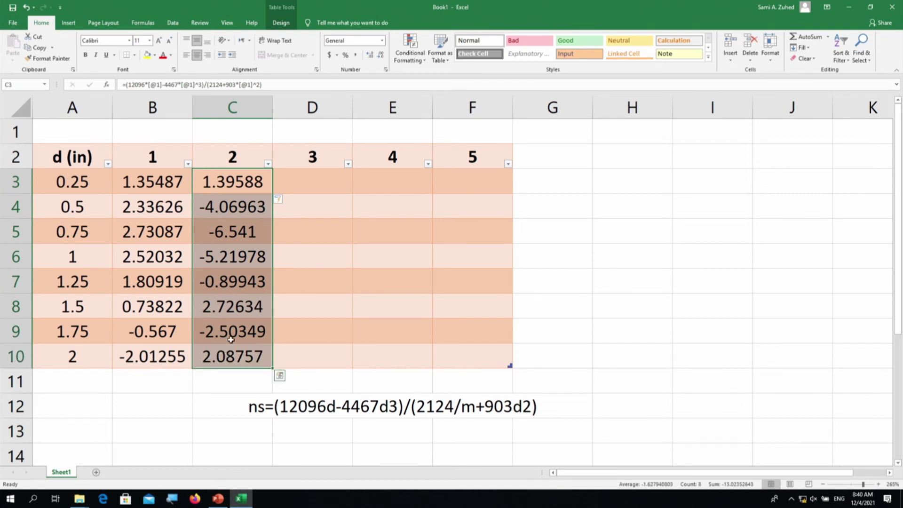
key("Delete")
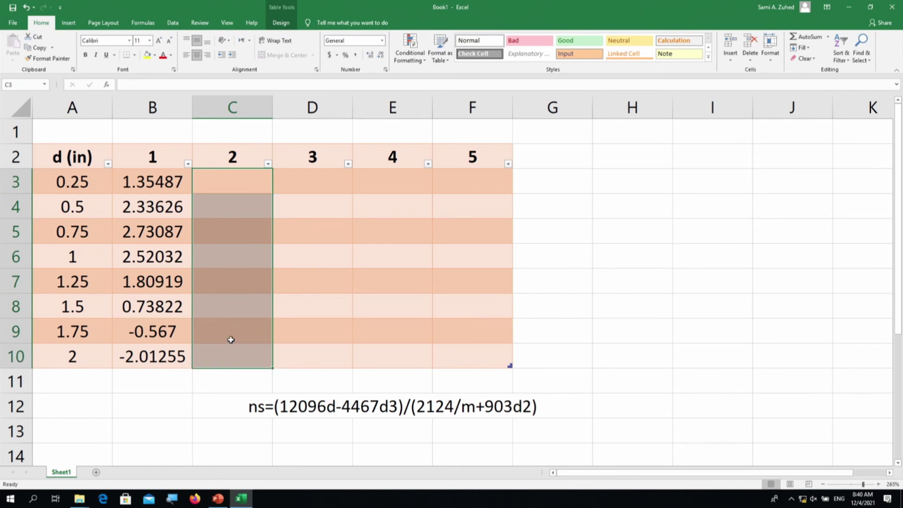
Step: Start a new formula in C3 with the numerator =(12096*[@[d (in)]]-4467*[@[d (in)]]^3), referencing cell A3 for d
left_click(238, 181)
type("=(")
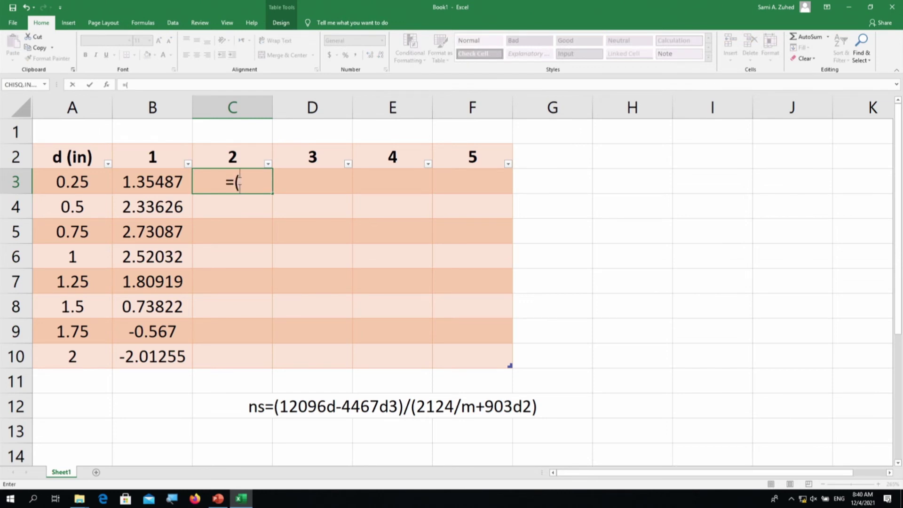
type("12096")
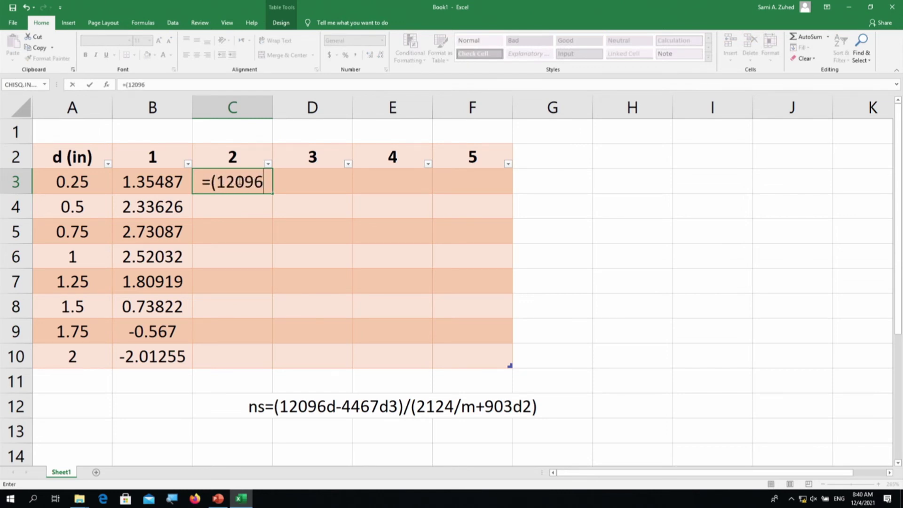
type("*")
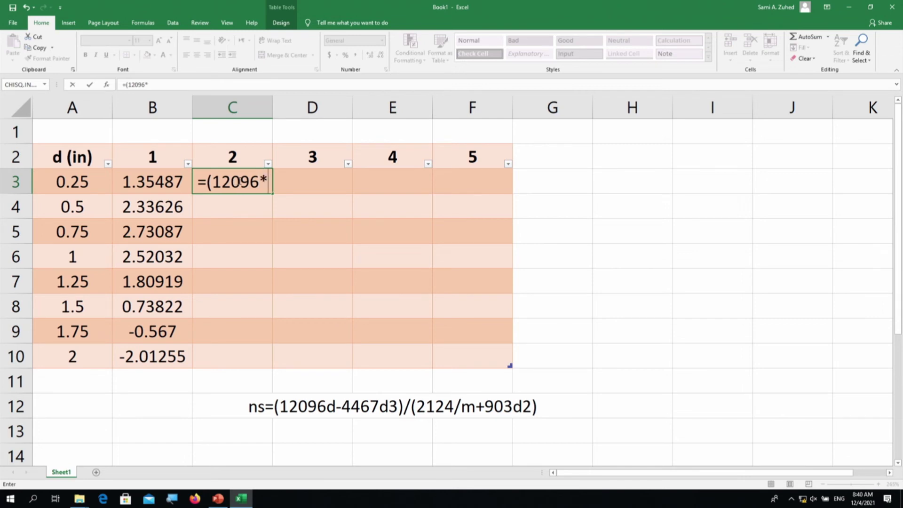
key("Left")
key("Left")
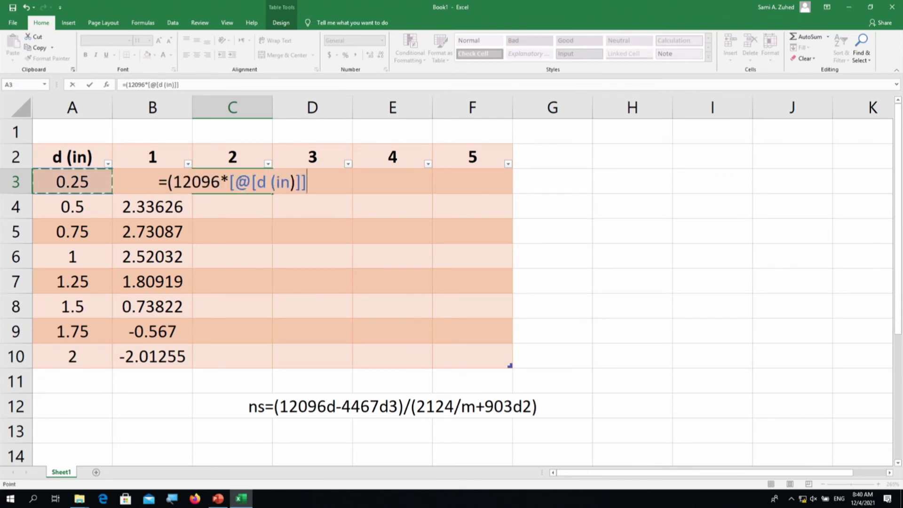
type("-4467*")
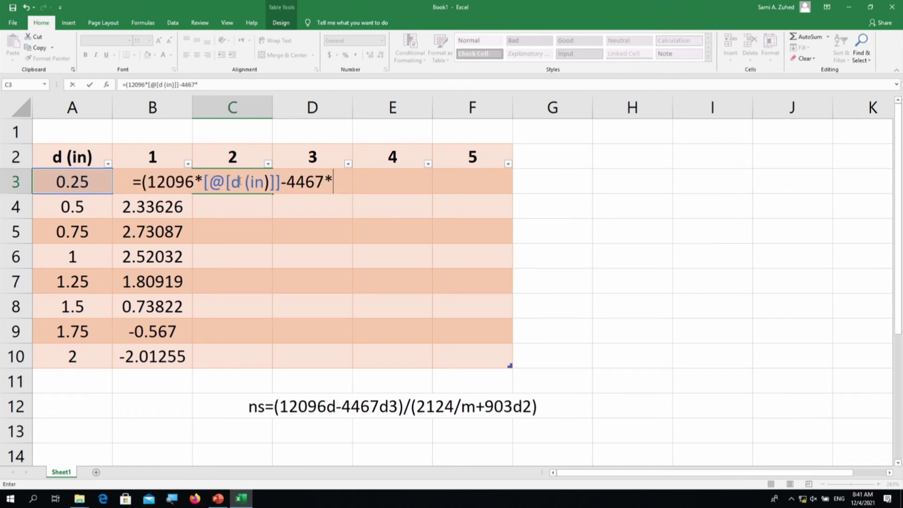
key("Left")
key("Left")
type("^3)")
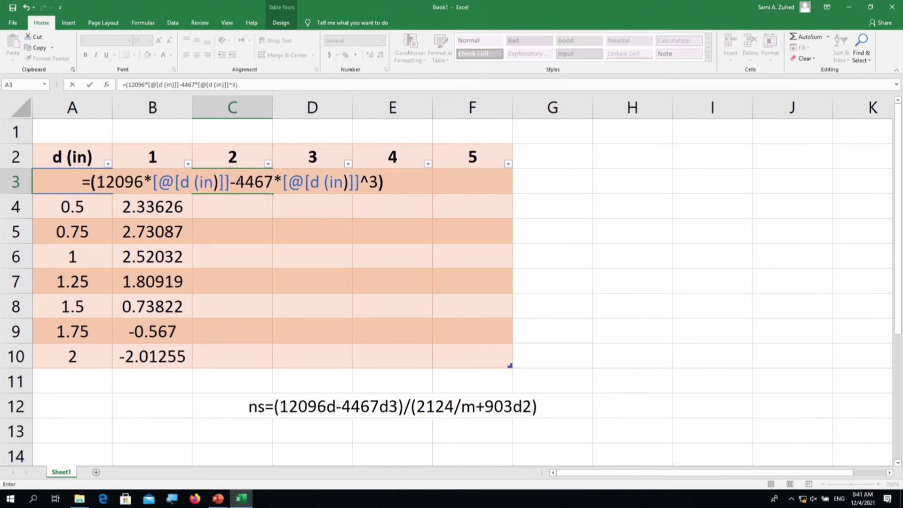
Step: Add the divisor /(2124/2+903*[@[d (in)]]^2) to the C3 formula and enter it to calculate column 2 of the table
type("/(")
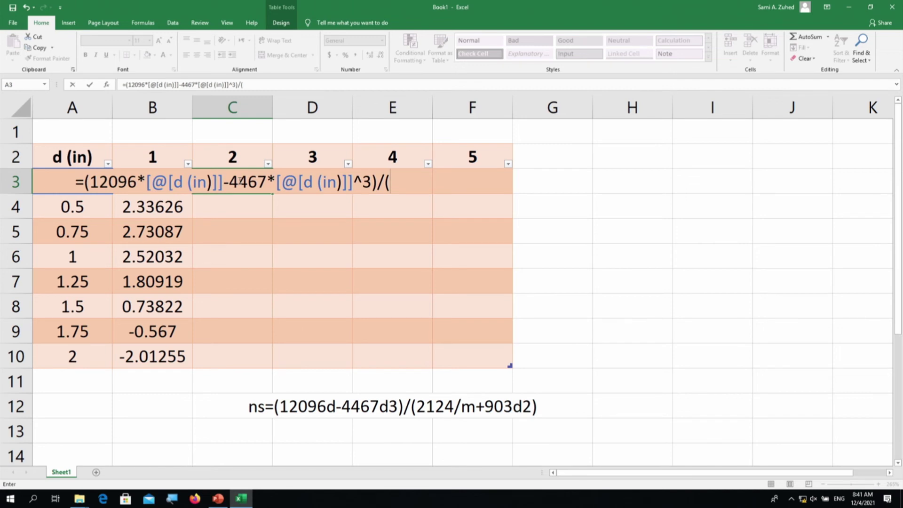
type("2124/2")
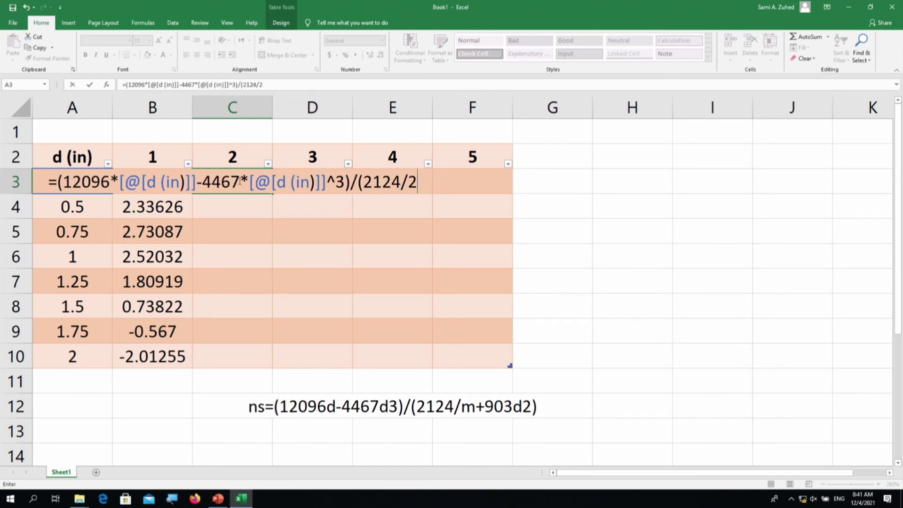
type("+9")
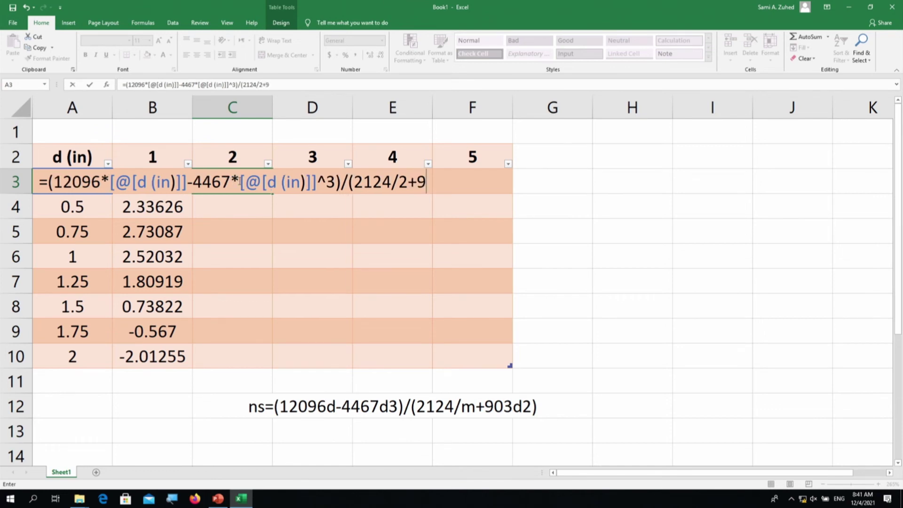
type("03*")
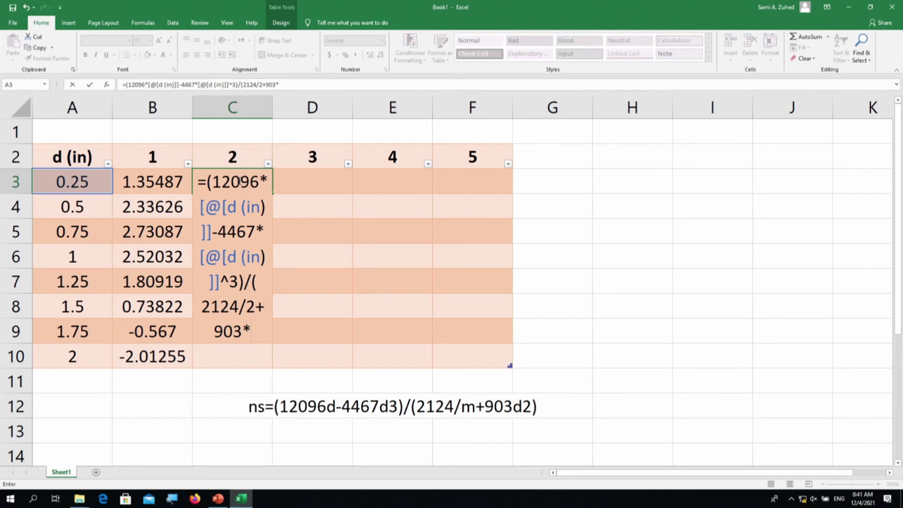
key("Left")
key("Left")
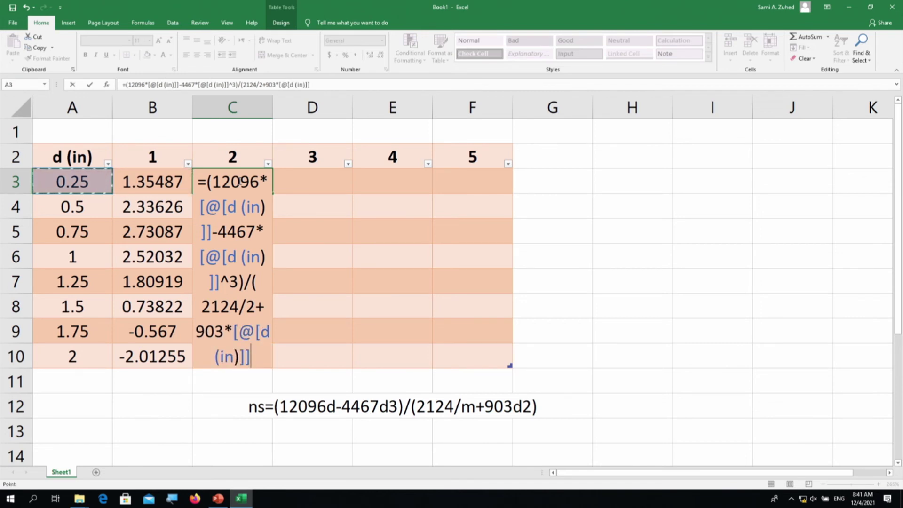
type("^2")
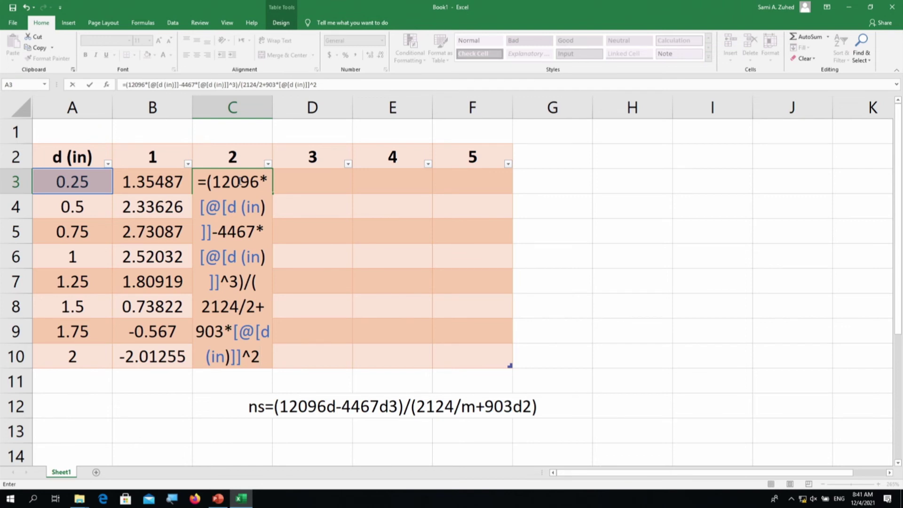
type(")")
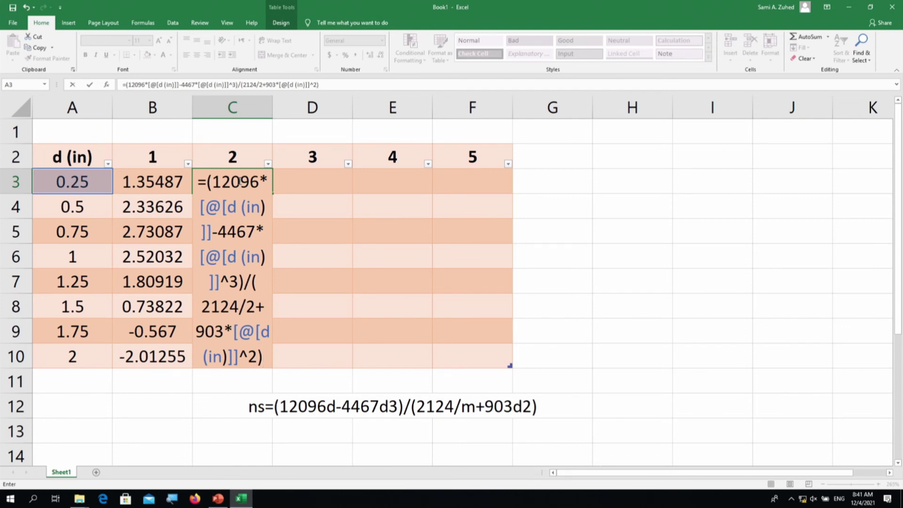
key("Return")
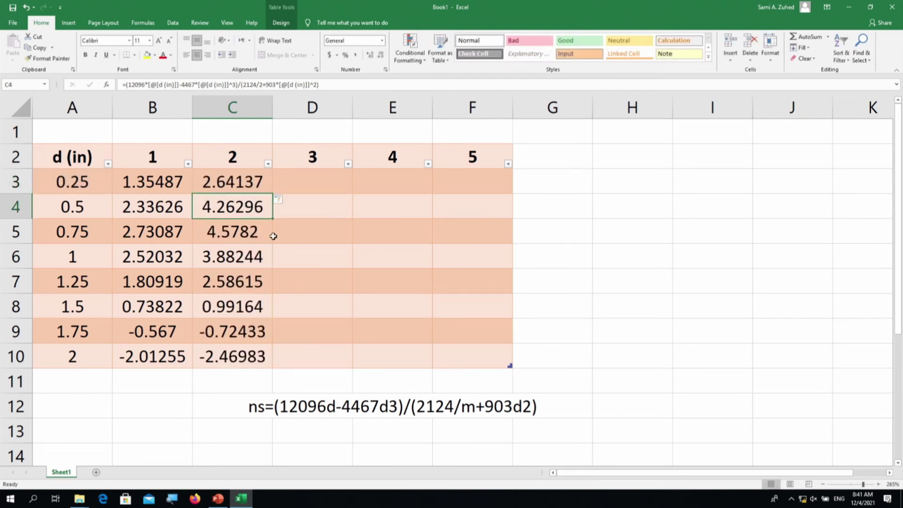
Step: Start a formula in D3 under header 3 with =(12096*[@[d (in)]], referencing cell A3 for d
left_click(213, 388)
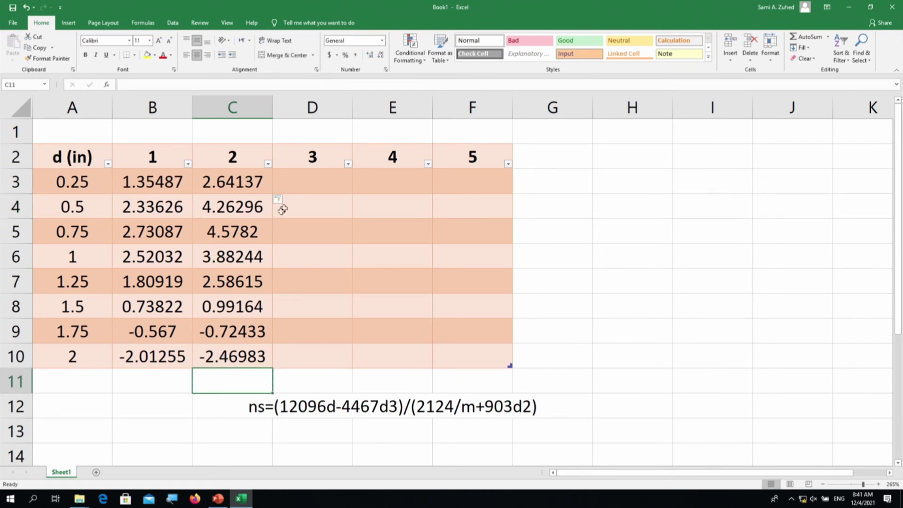
left_click(300, 180)
type("=")
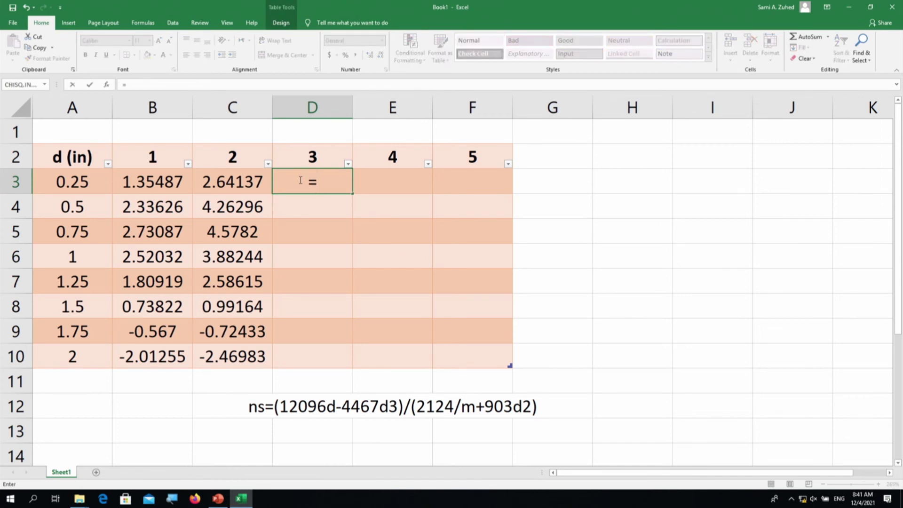
type("(")
type("12096")
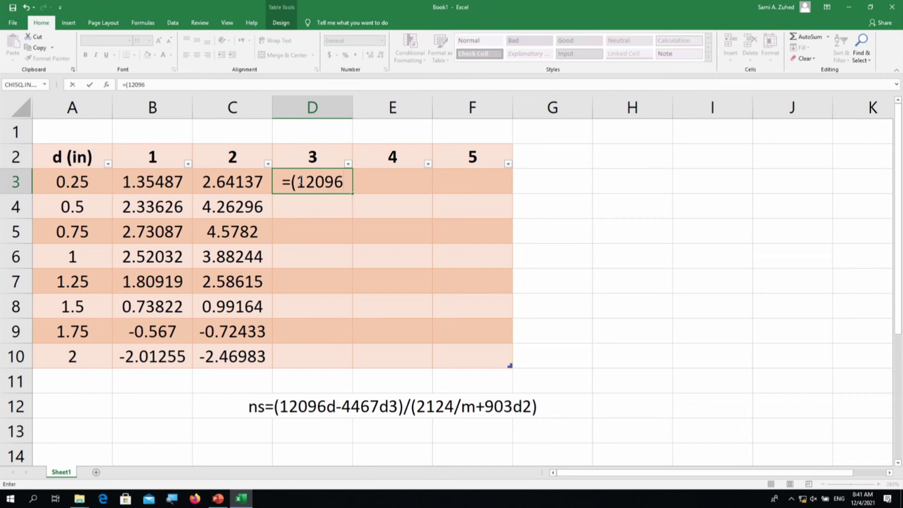
type("*")
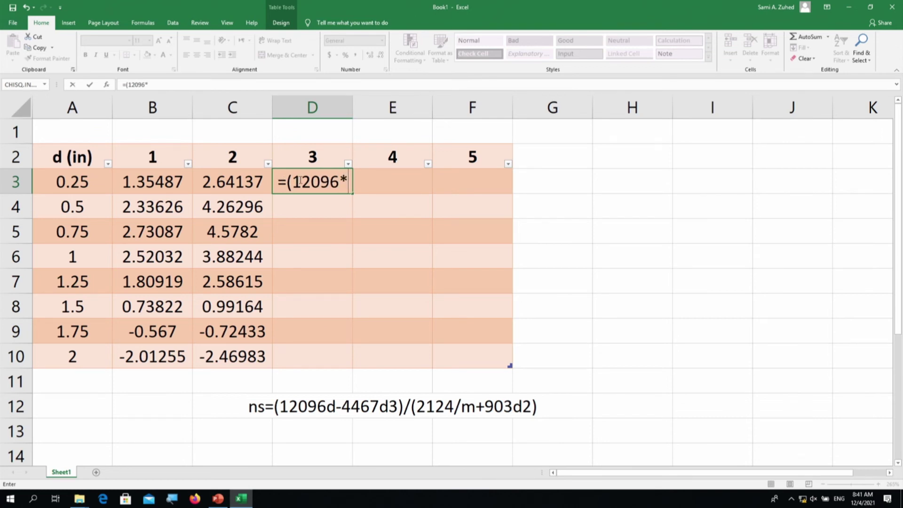
key("Left")
key("Left")
key("Left")
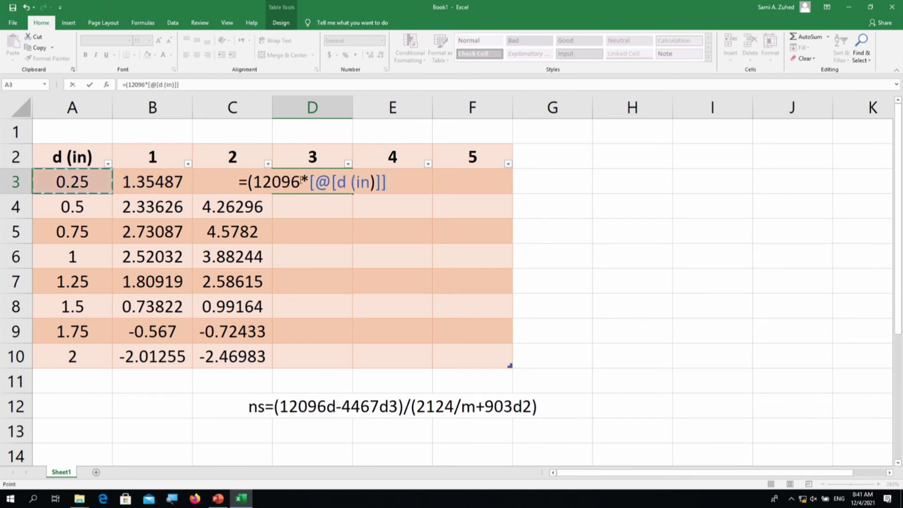
Step: Subtract the cubic term 4467*[@[d (in)]]^3 in the numerator of the D3 formula
type("-4467")
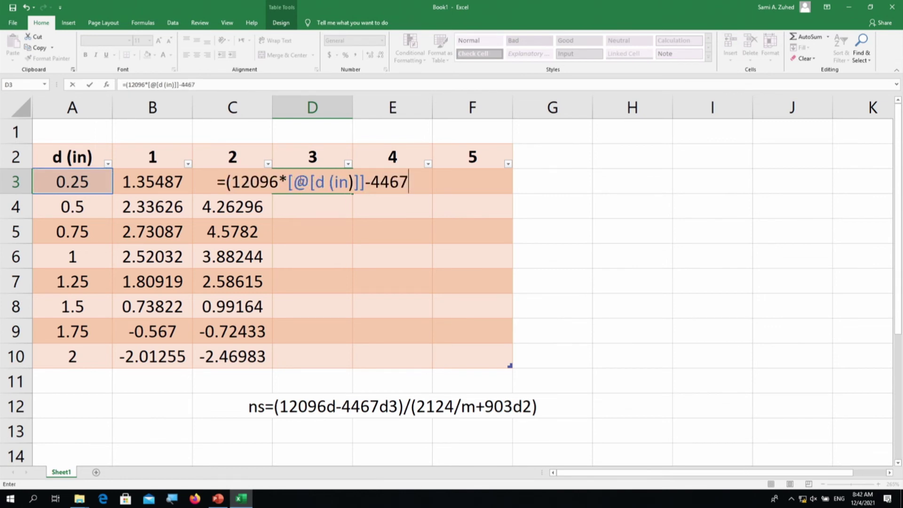
type("*")
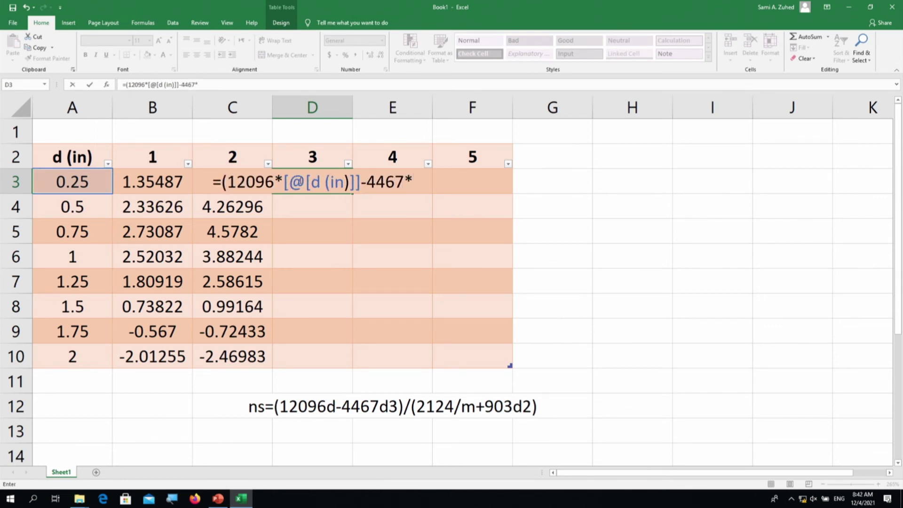
key("Left")
key("Left")
key("Left")
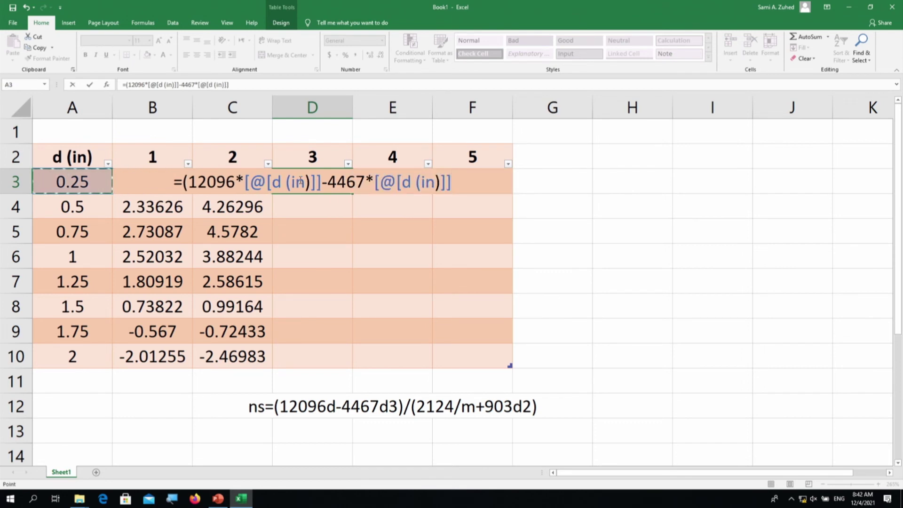
type("^3")
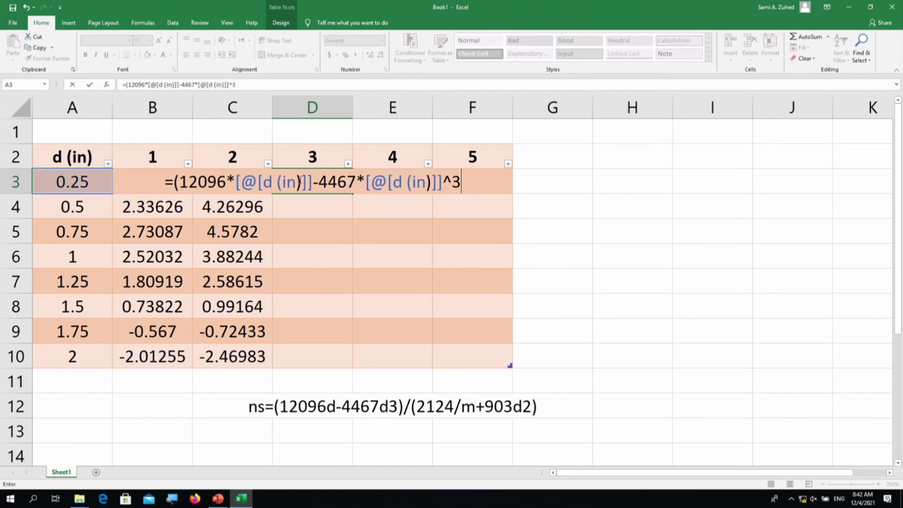
Step: Close the D3 numerator, add the divisor /(2124/3+903*[@[d (in)]]^2) and enter the formula to calculate column 3 of the table
type(")/(")
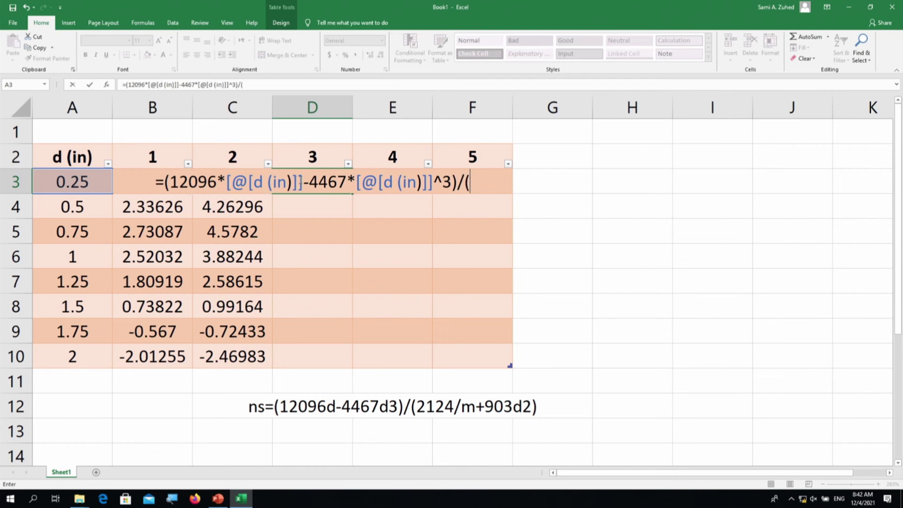
type("2124")
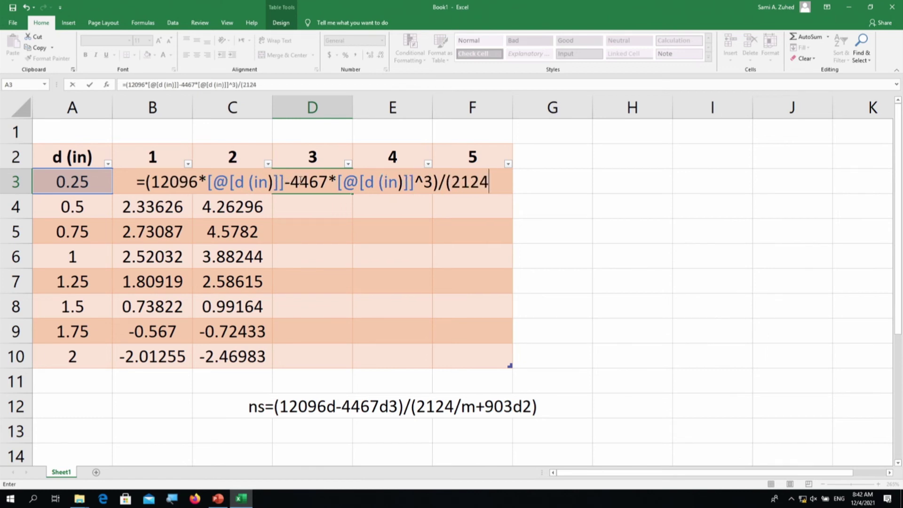
type("/3")
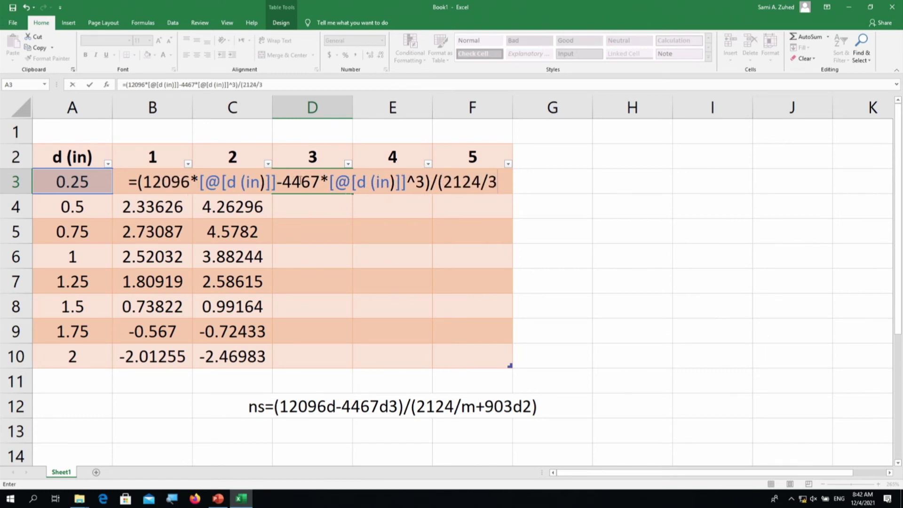
type("+903")
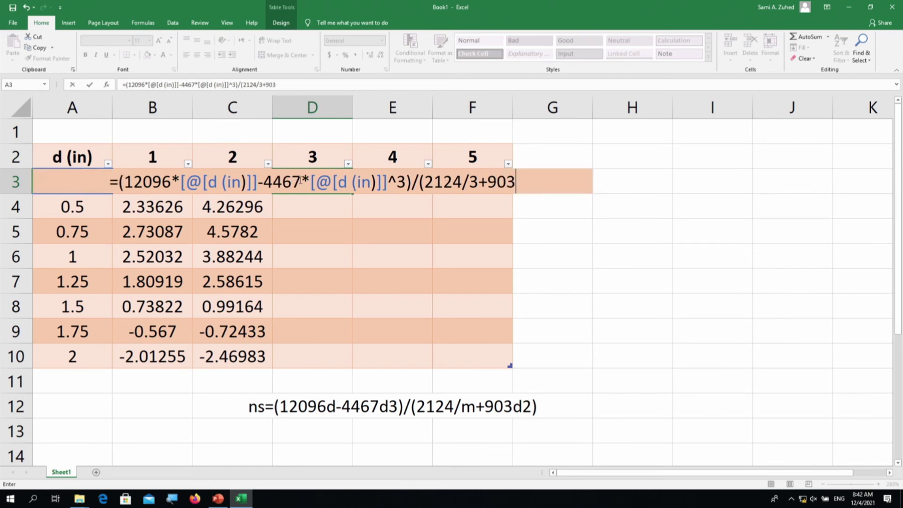
type("*")
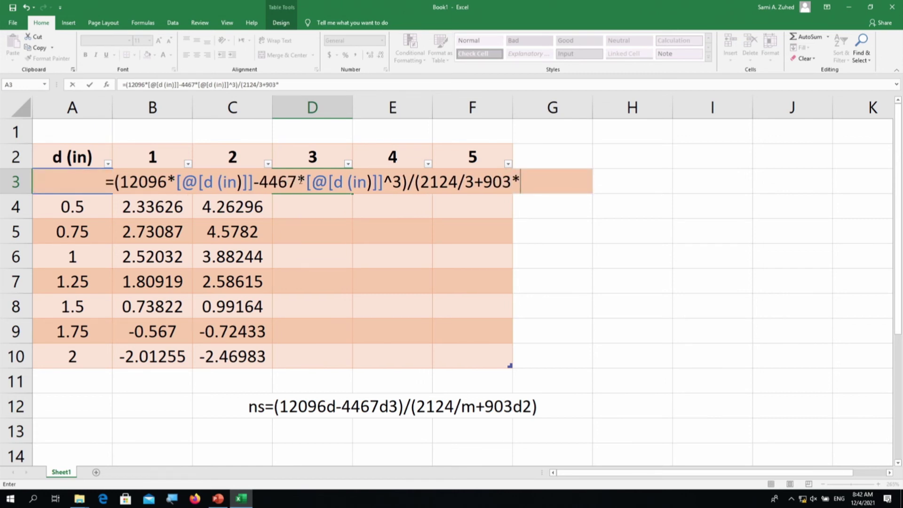
left_click(245, 181)
key("Left")
key("Left")
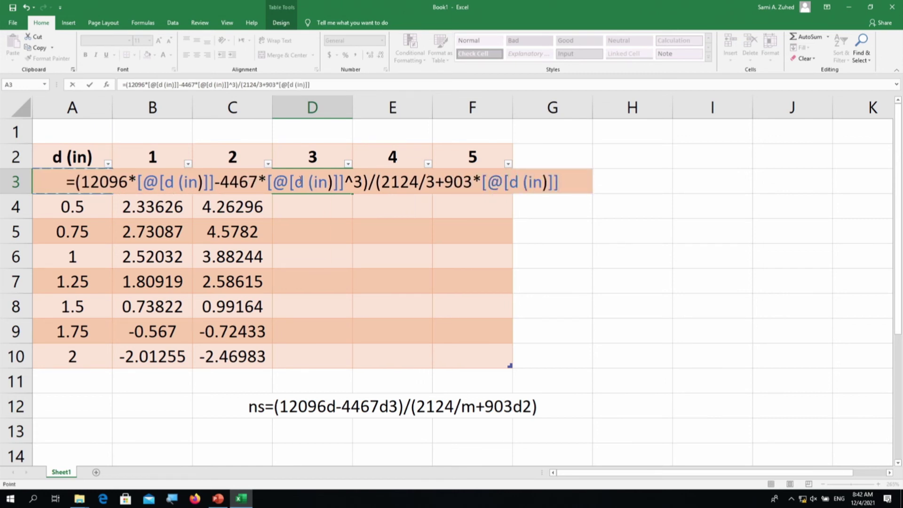
type("^2)")
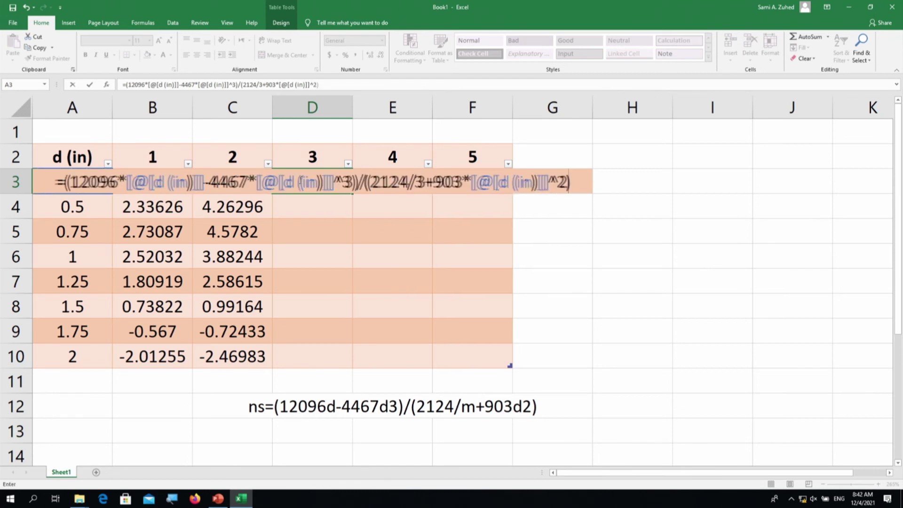
key("Return")
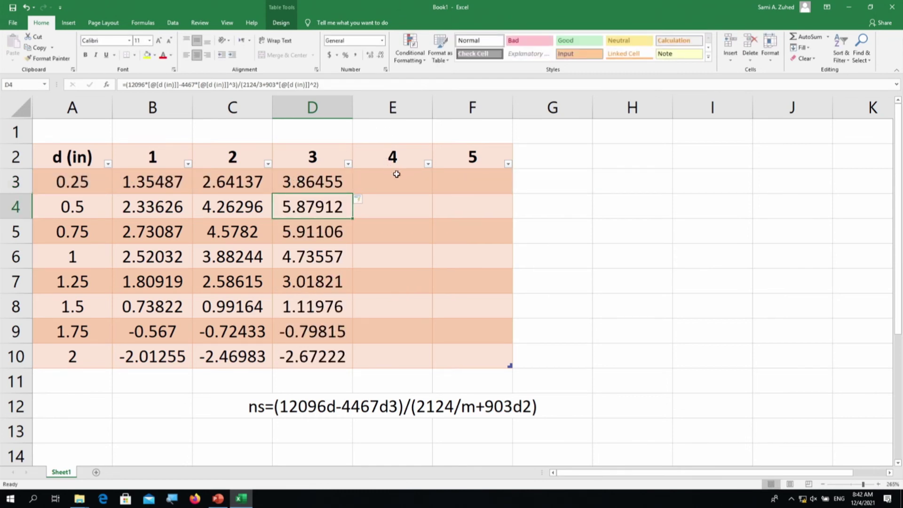
Step: Start a formula in E3 under header 4 with an opening parenthesis and the coefficient, =(12096
left_click(397, 174)
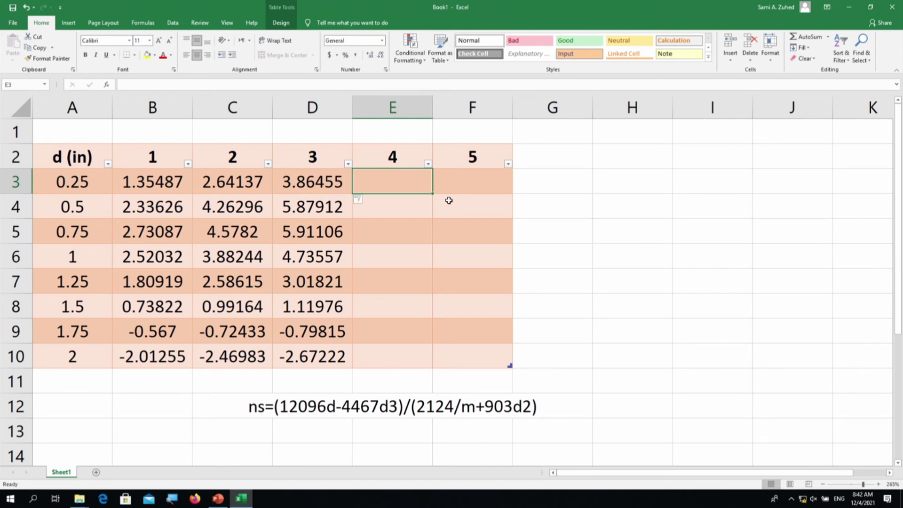
type("=")
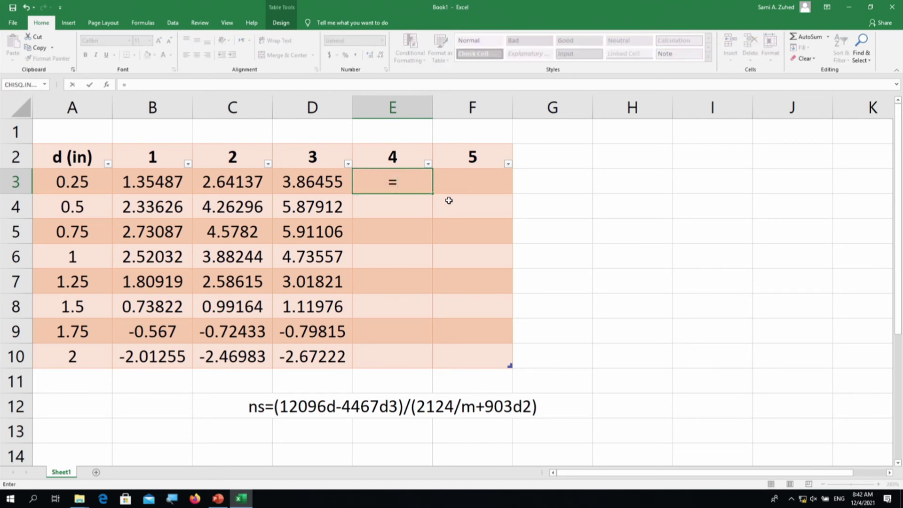
type("12096")
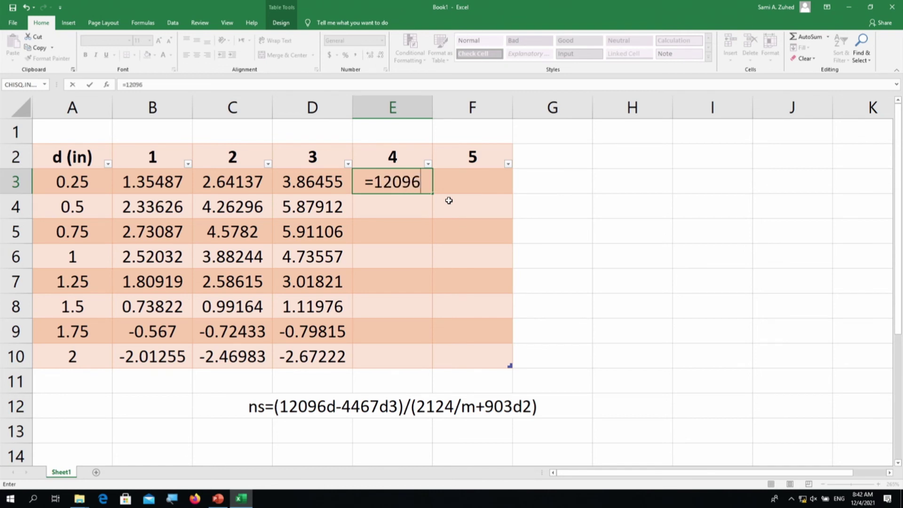
key("BackSpace")
key("BackSpace")
key("BackSpace")
key("BackSpace")
key("BackSpace")
type("(12096")
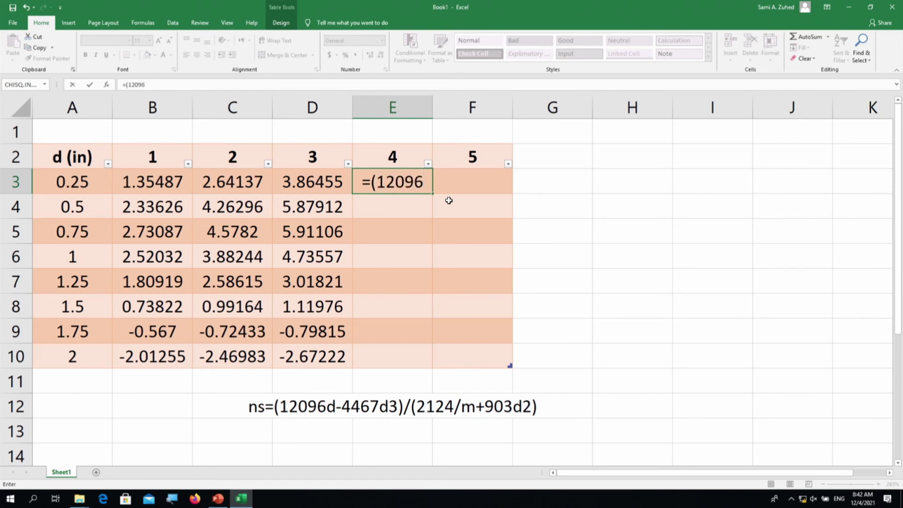
type("-4467")
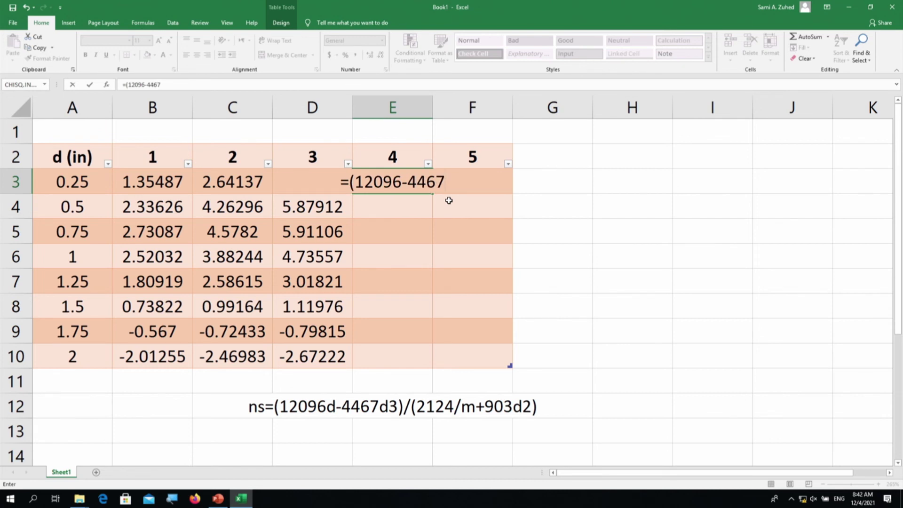
key("BackSpace")
key("BackSpace")
key("BackSpace")
key("BackSpace")
key("BackSpace")
Step: Multiply the 12096 coefficient in the E3 formula by [@[d (in)]], referencing cell A3
type("*")
key("Left")
key("Left")
key("Left")
key("Left")
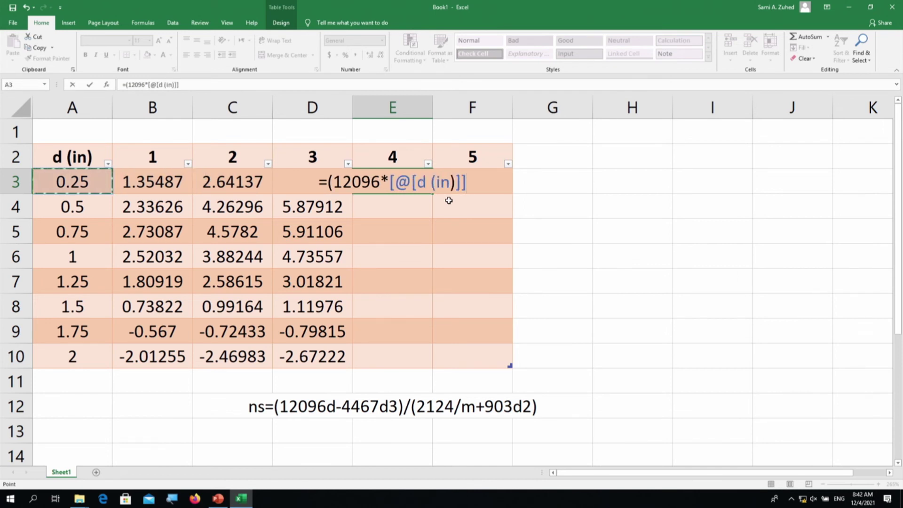
Step: Complete the E3 numerator with -4467*[@[d (in)]]^3, close its parenthesis and add the division sign
type("-4467*")
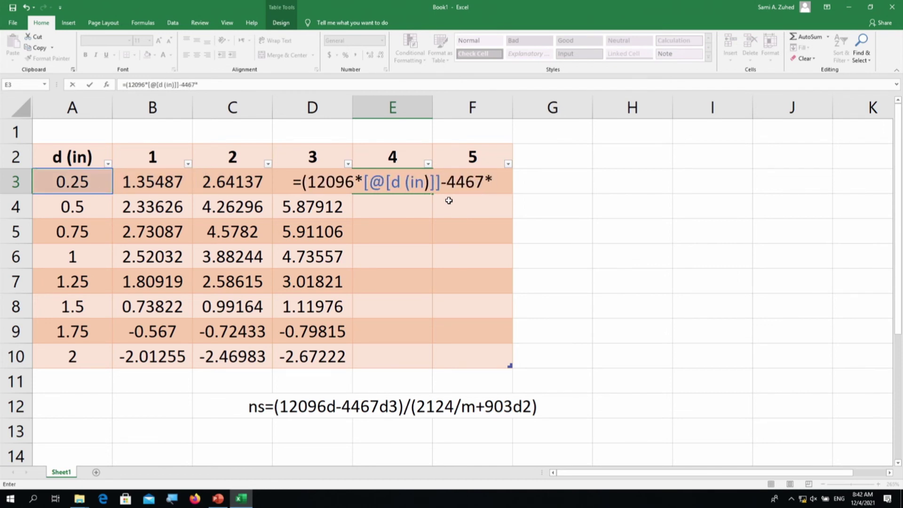
key("Left")
key("Left")
key("Left")
key("Left")
type("^3)/")
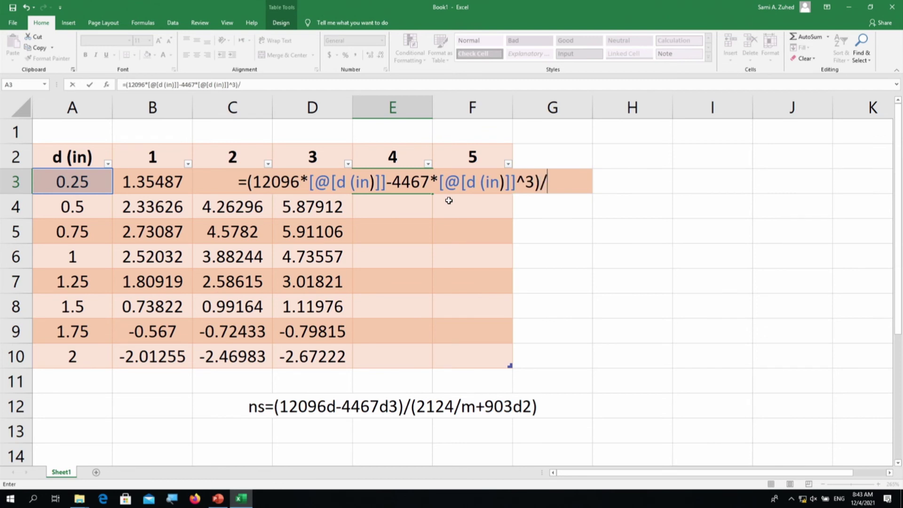
Step: Add the divisor (2124/4+903*[@[d (in)]]^2) to the E3 formula and enter it to calculate column 4 of the table
type("(2124/4+903*")
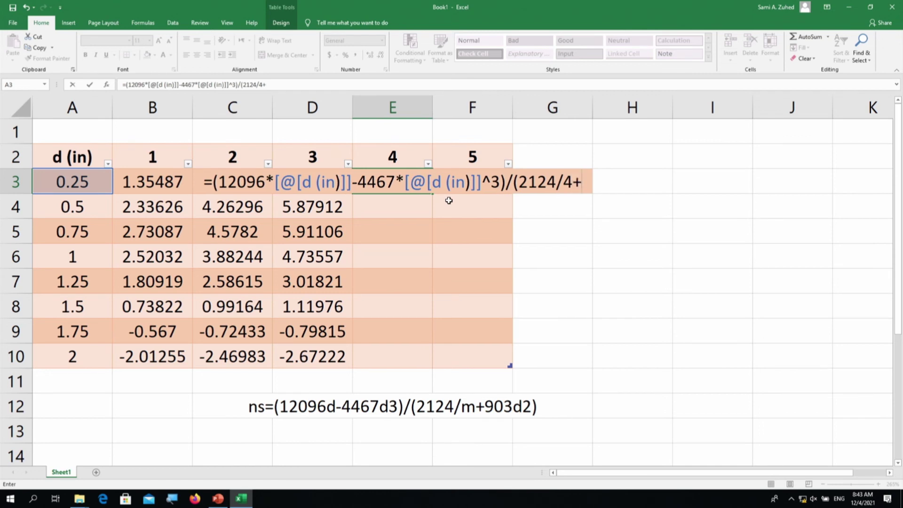
key("Left")
key("Left")
key("Left")
key("Left")
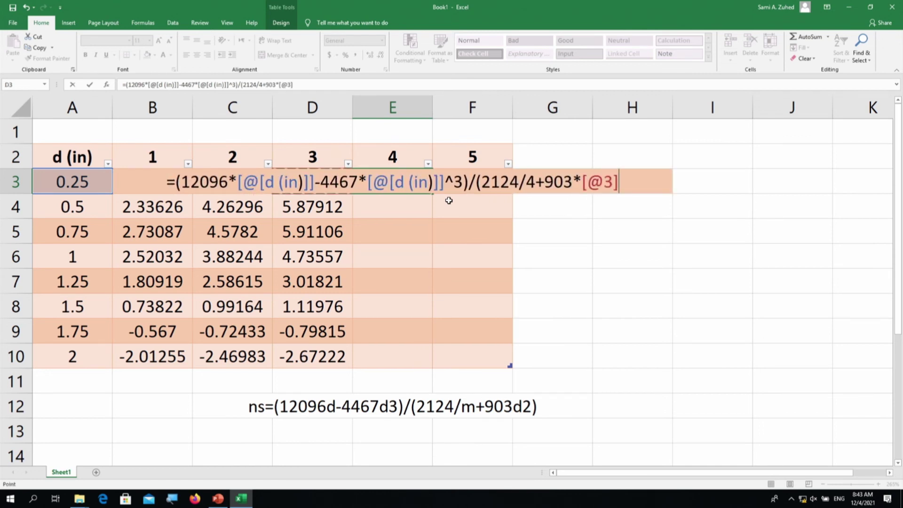
type("^2")
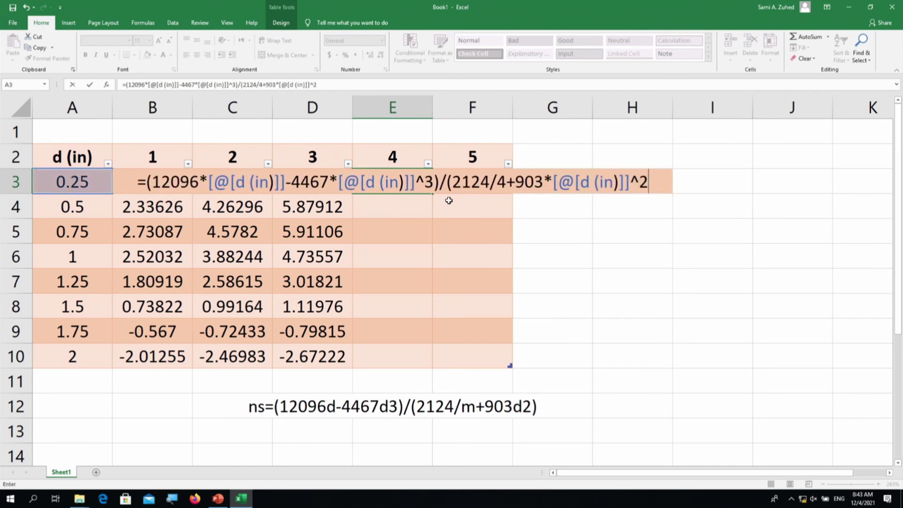
type(")")
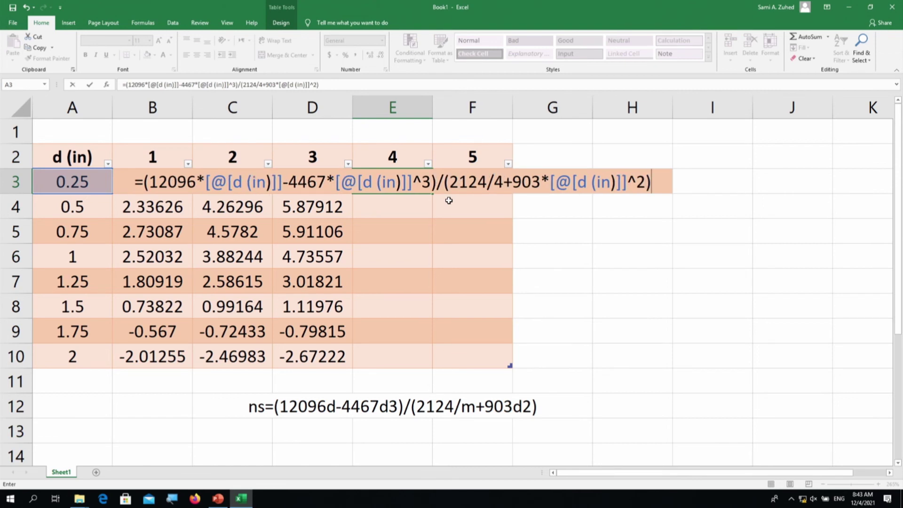
key("Return")
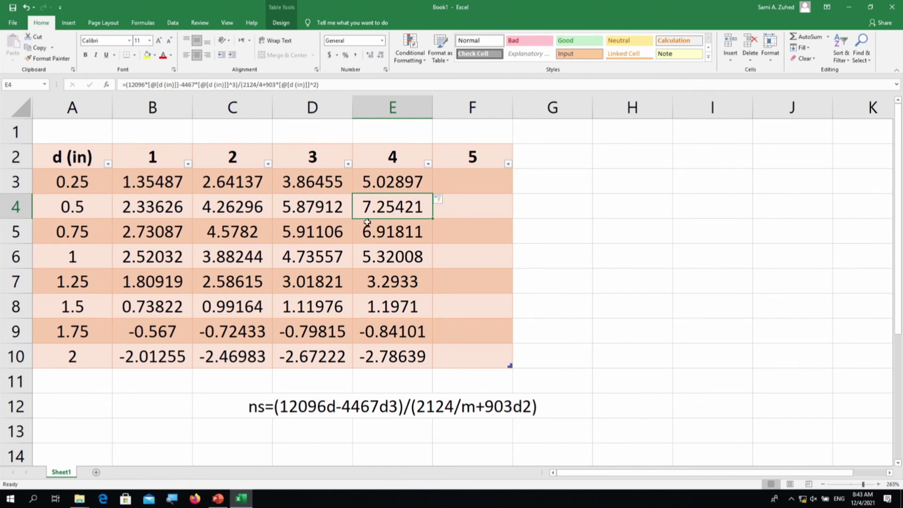
left_click(392, 224)
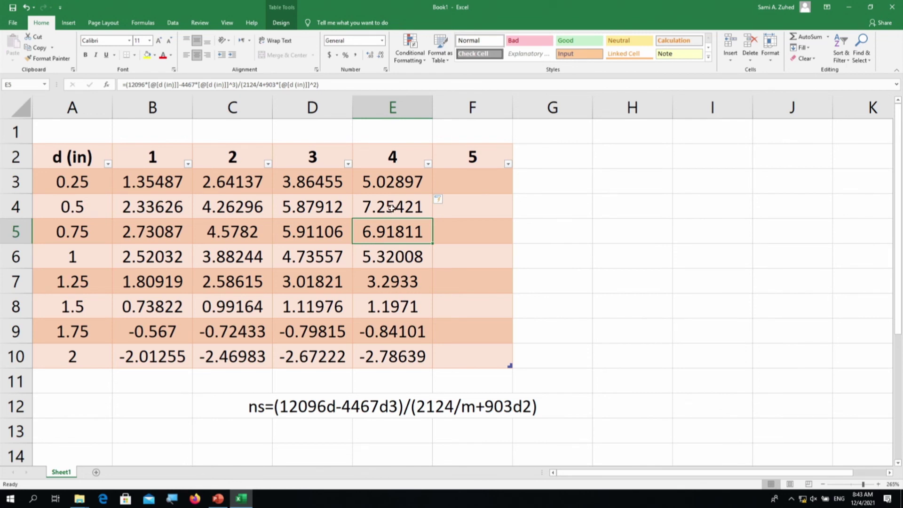
left_click(391, 208)
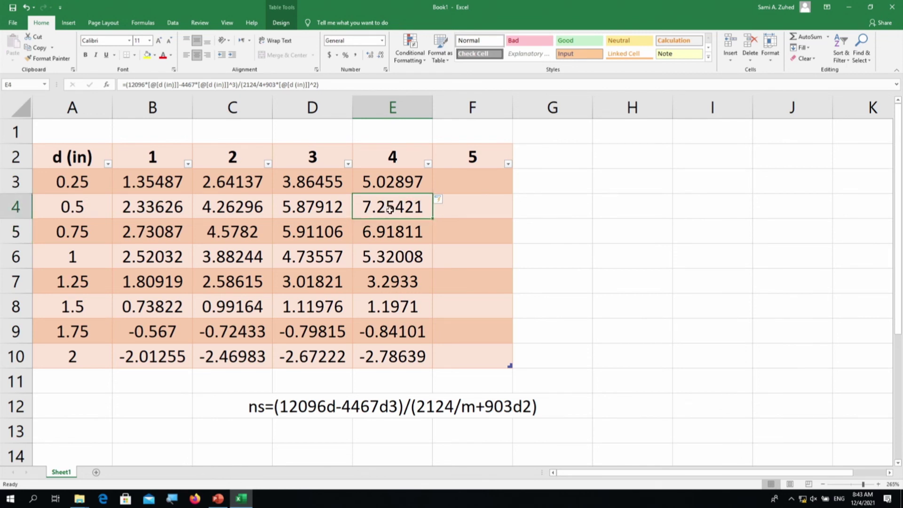
left_click(388, 238)
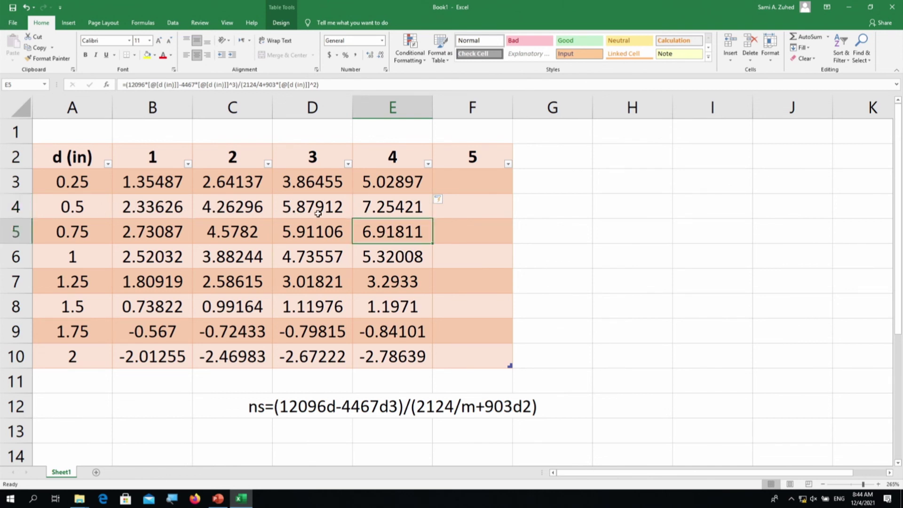
left_click(371, 210)
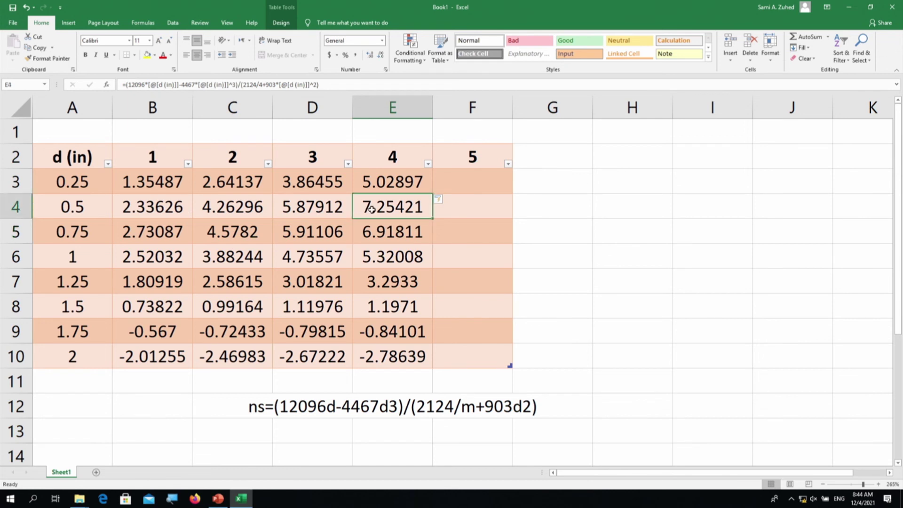